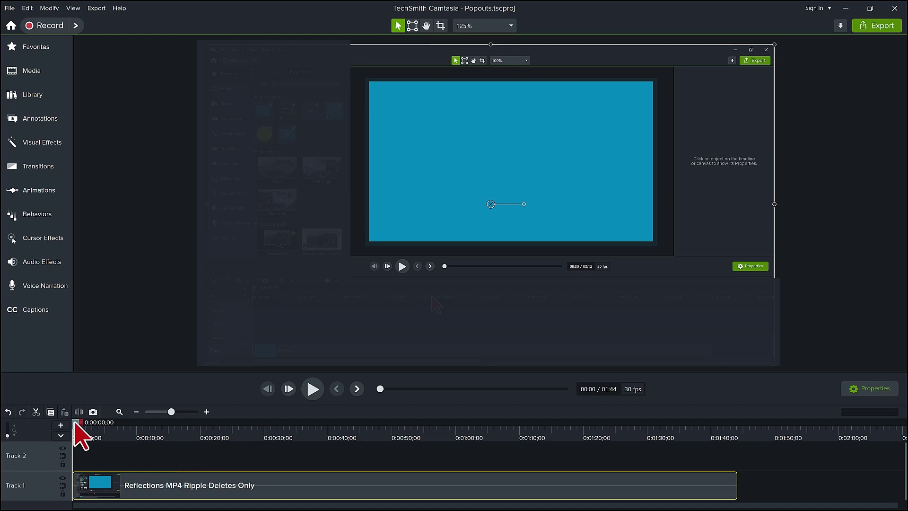
# - Add Marker 1 on the timeline at 0:10
pyautogui.click(80, 423)
pyautogui.moveTo(89, 428); pyautogui.dragTo(145, 434)
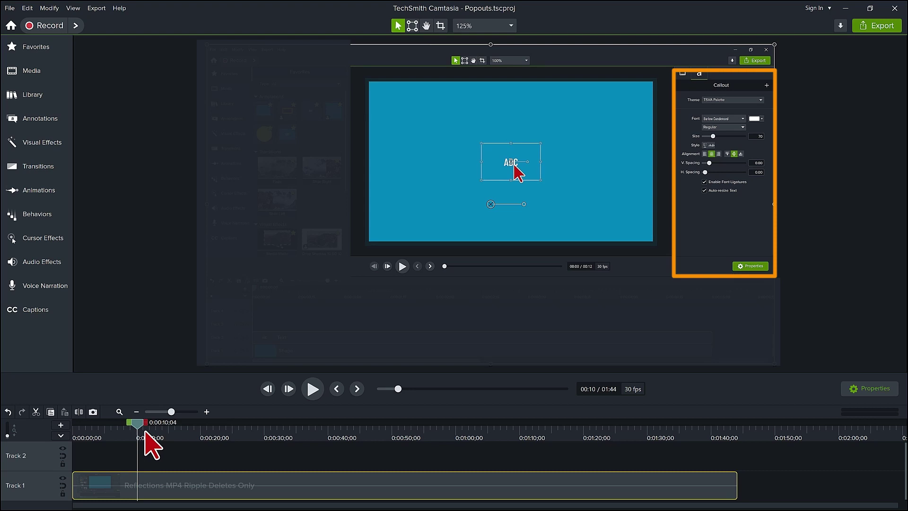
pyautogui.press(',')
pyautogui.press(',')
pyautogui.press('m')
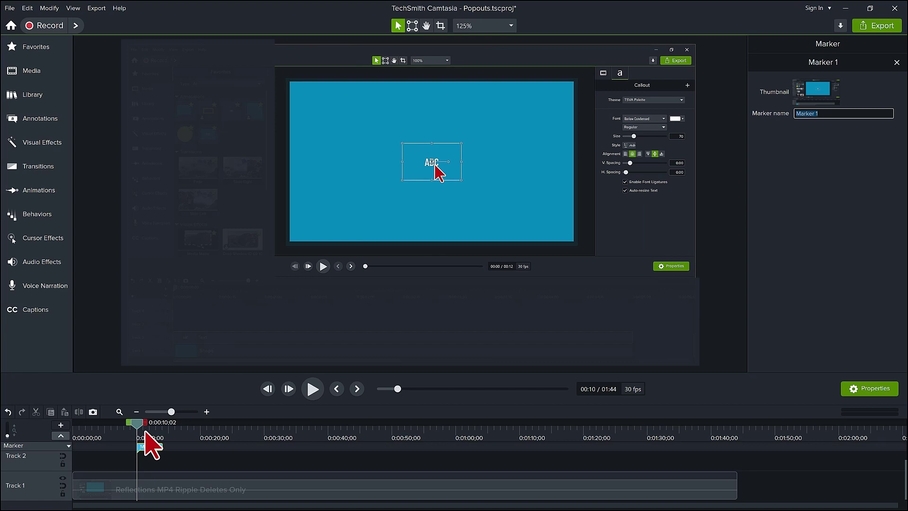
# - Add Marker 2 at 1:33 and select the time range between the two markers
pyautogui.click(137, 428)
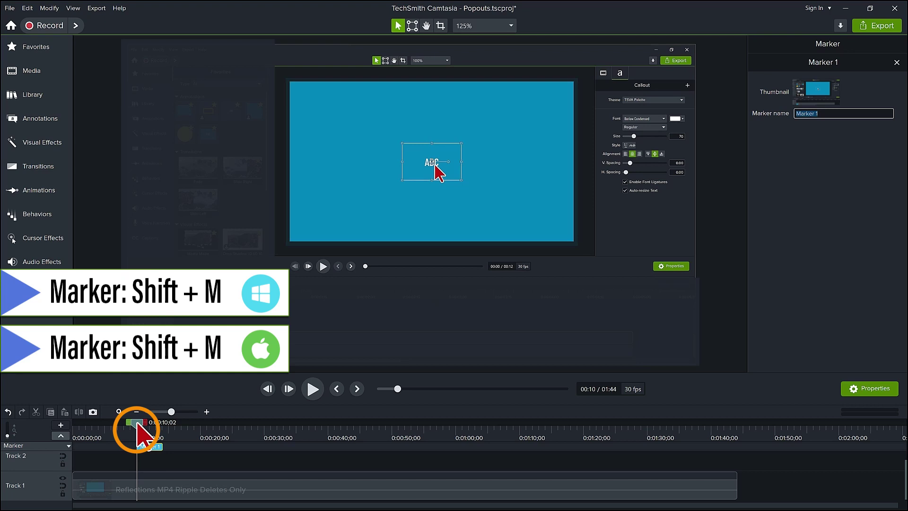
pyautogui.moveTo(137, 426)
pyautogui.mouseDown()
pyautogui.moveTo(667, 423)
pyautogui.moveTo(640, 426)
pyautogui.moveTo(553, 470)
pyautogui.moveTo(228, 455)
pyautogui.moveTo(133, 441)
pyautogui.moveTo(146, 442)
pyautogui.mouseUp()
pyautogui.press('m')
pyautogui.press('Return')
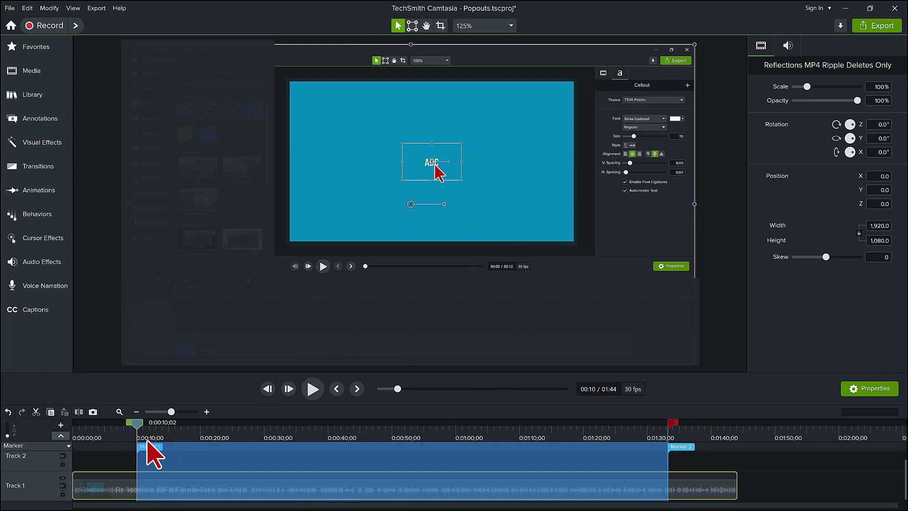
pyautogui.click(147, 443)
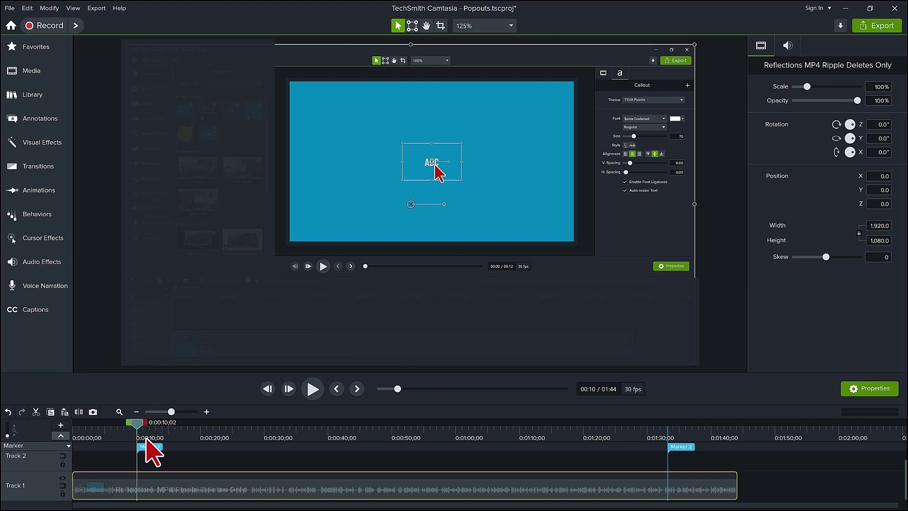
# - Paste the marked 0:10–1:33 section onto Track 2 and silence its audio
pyautogui.hotkey('ctrl', 'v')
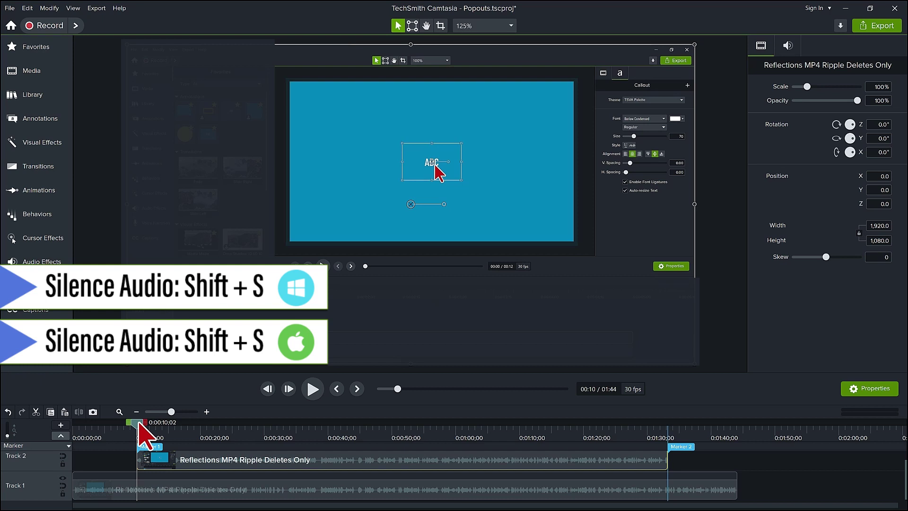
pyautogui.click(197, 459)
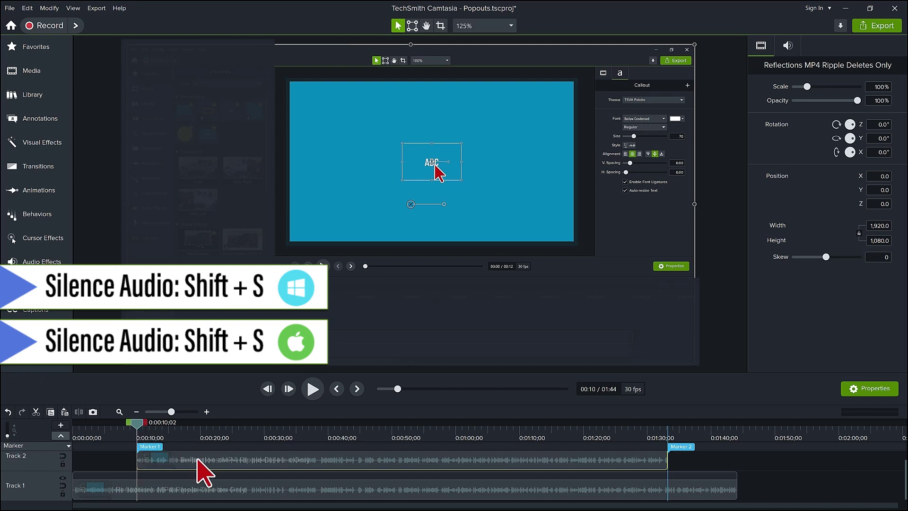
pyautogui.hotkey('shift', 's')
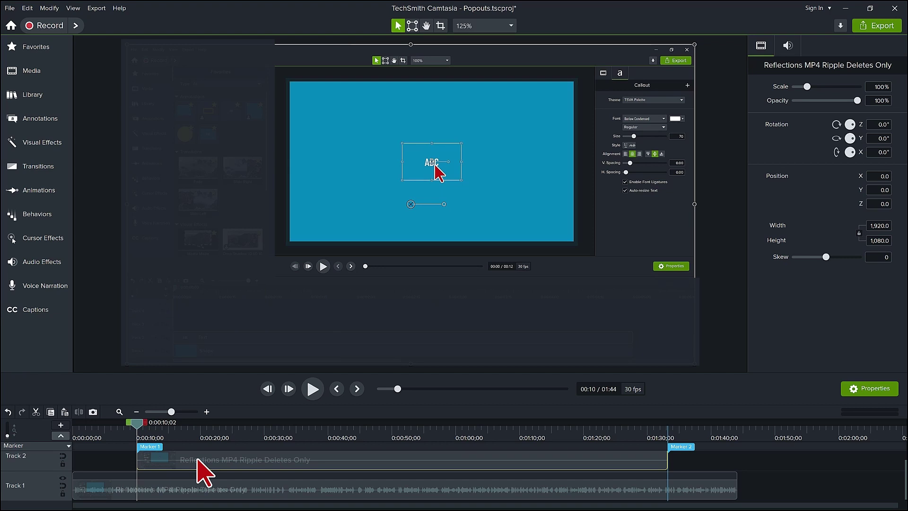
pyautogui.rightClick(198, 460)
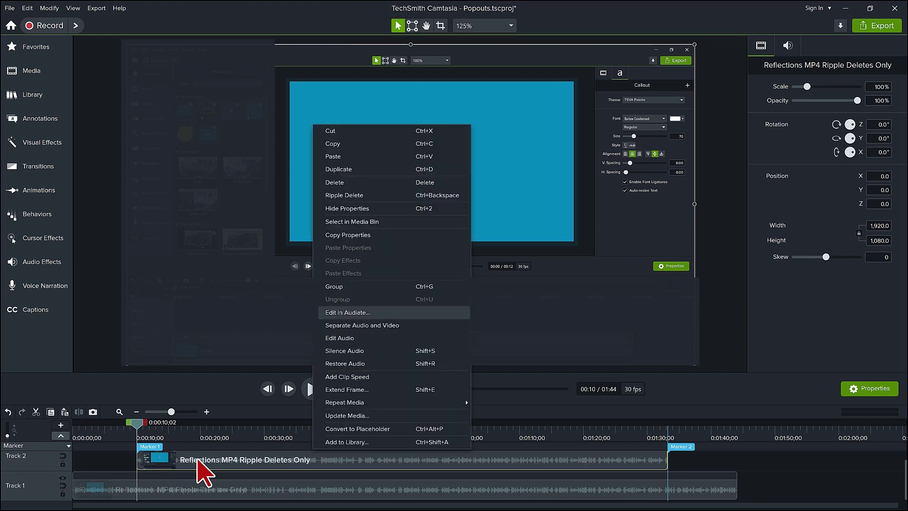
pyautogui.click(385, 352)
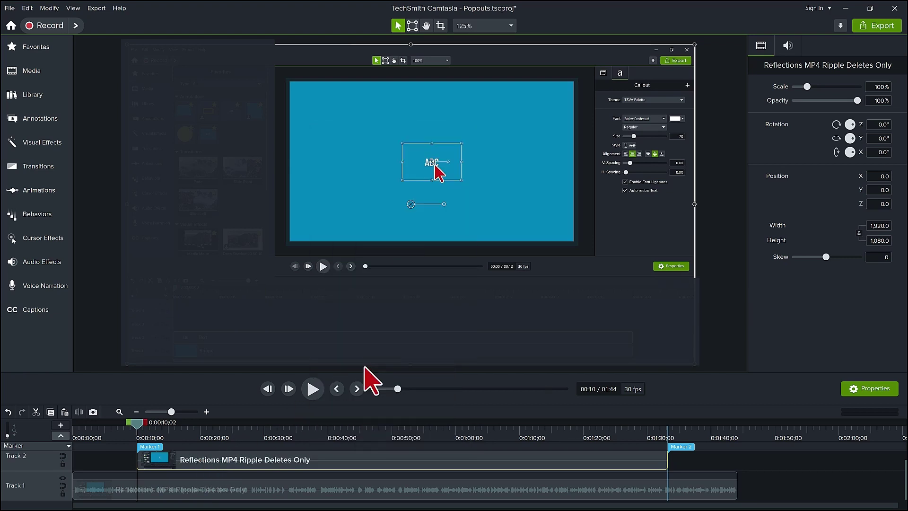
# - Split the Track 1 clip at 0:10 and 1:33, leaving three pieces
pyautogui.click(185, 492)
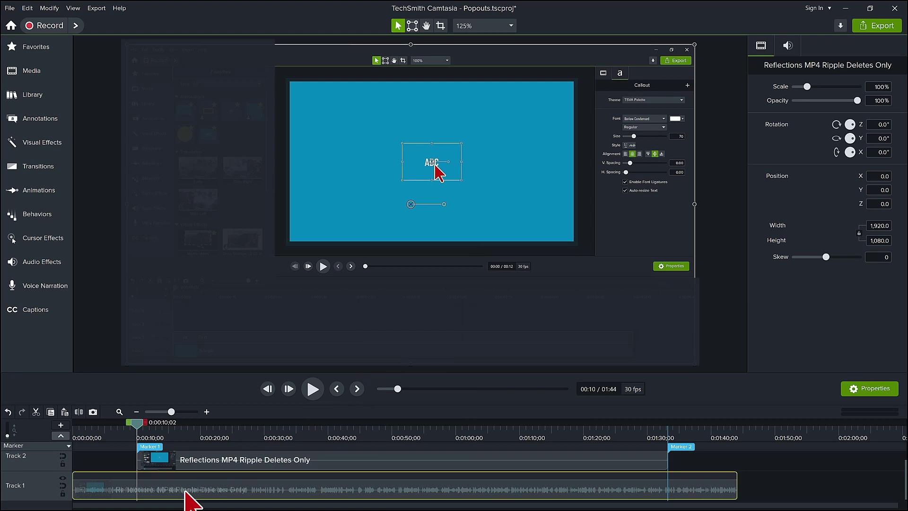
pyautogui.press('s')
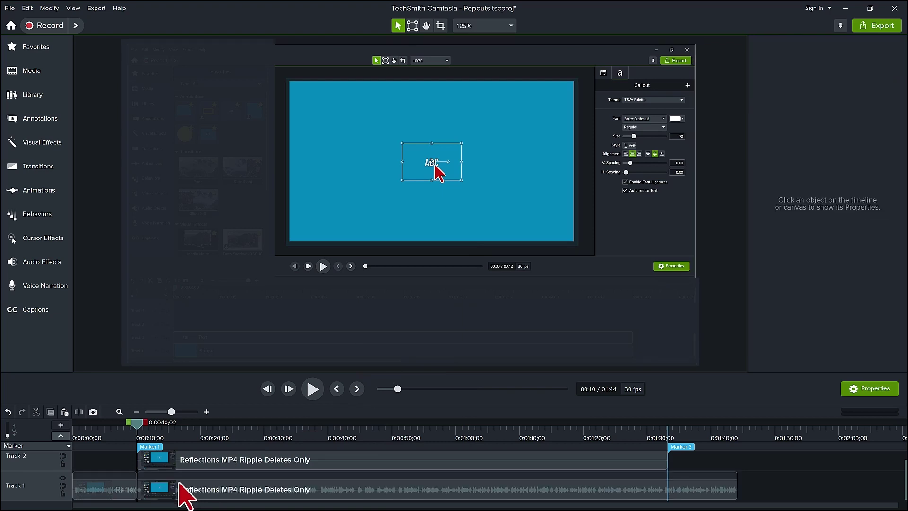
pyautogui.moveTo(137, 424); pyautogui.dragTo(675, 451)
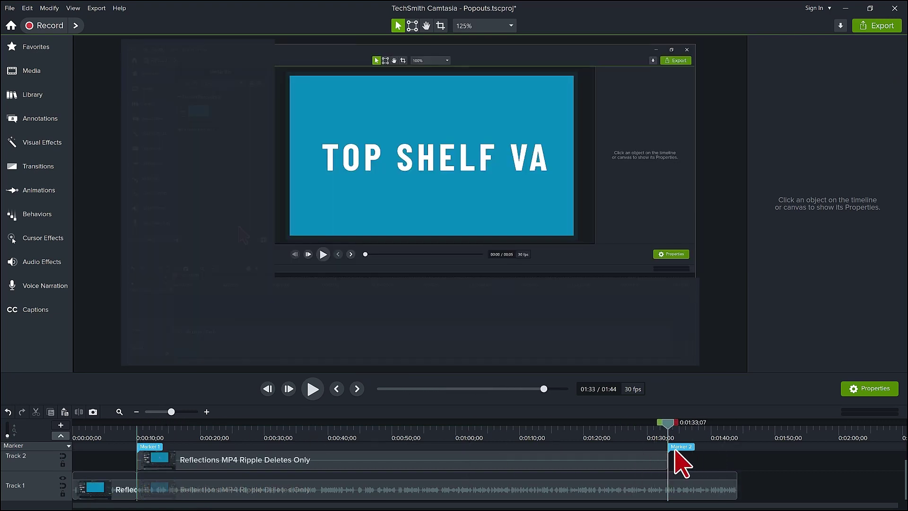
pyautogui.click(673, 492)
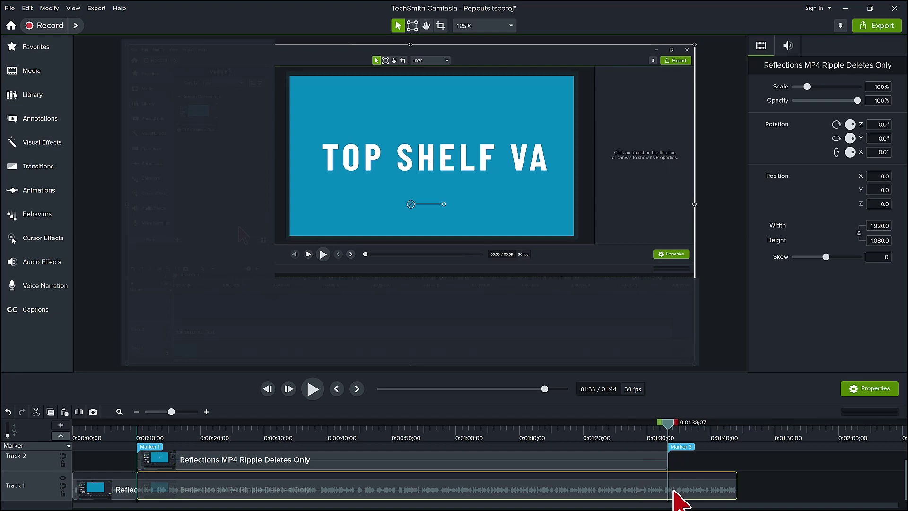
pyautogui.press('s')
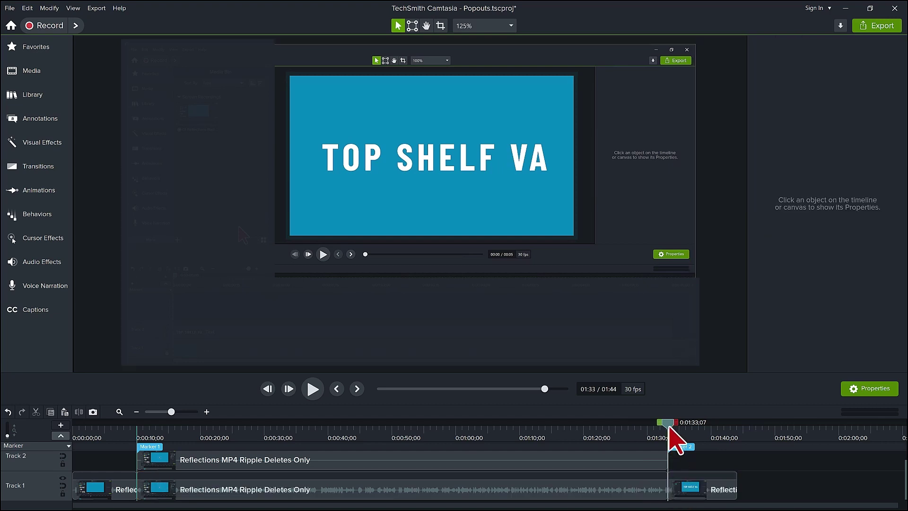
pyautogui.moveTo(668, 426); pyautogui.dragTo(416, 449)
# - Crop the Track 2 copy's left, top and bottom edges to a 337.6 × 704.8 right-hand strip
pyautogui.click(421, 477)
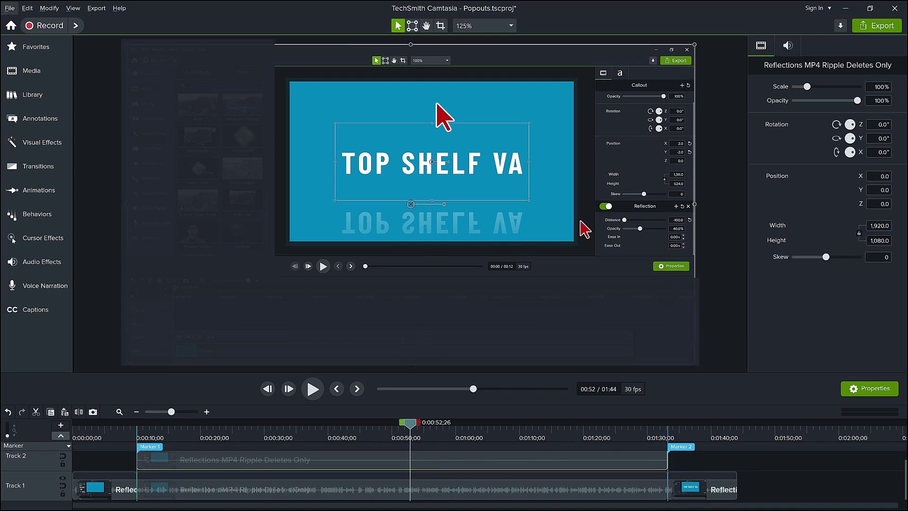
pyautogui.click(440, 26)
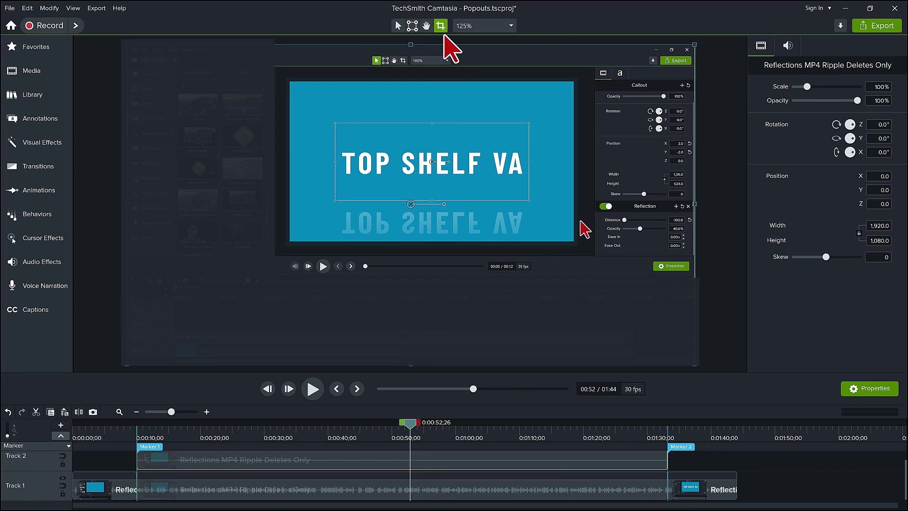
pyautogui.moveTo(127, 204); pyautogui.dragTo(594, 204)
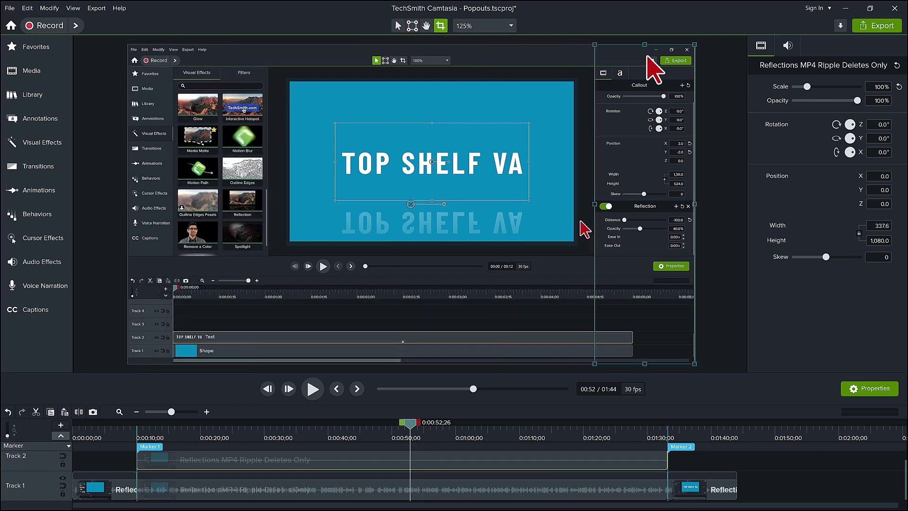
pyautogui.moveTo(645, 45); pyautogui.dragTo(645, 67)
pyautogui.moveTo(644, 364); pyautogui.dragTo(644, 276)
pyautogui.press('Escape')
pyautogui.click(53, 150)
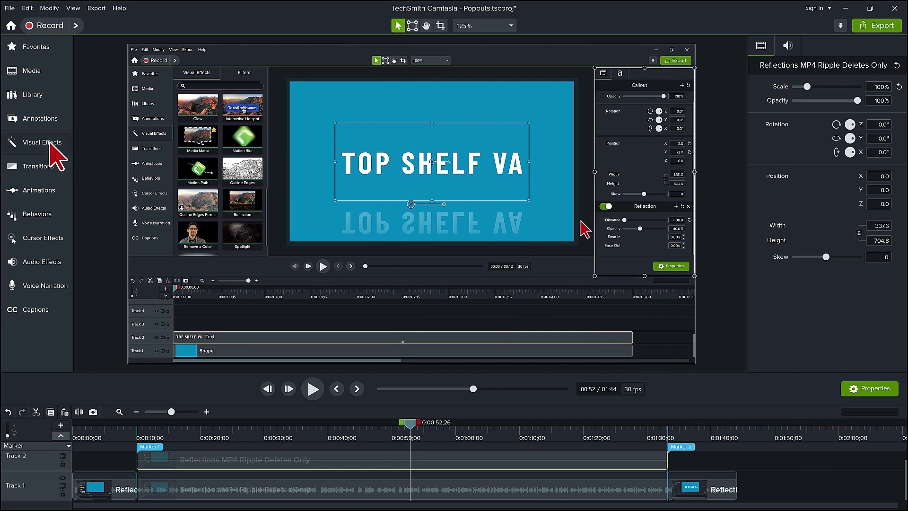
# - Add a Drop Shadow to the Track 2 clip with offset, opacity and blur all 0
pyautogui.scroll(-1, 185, 259)
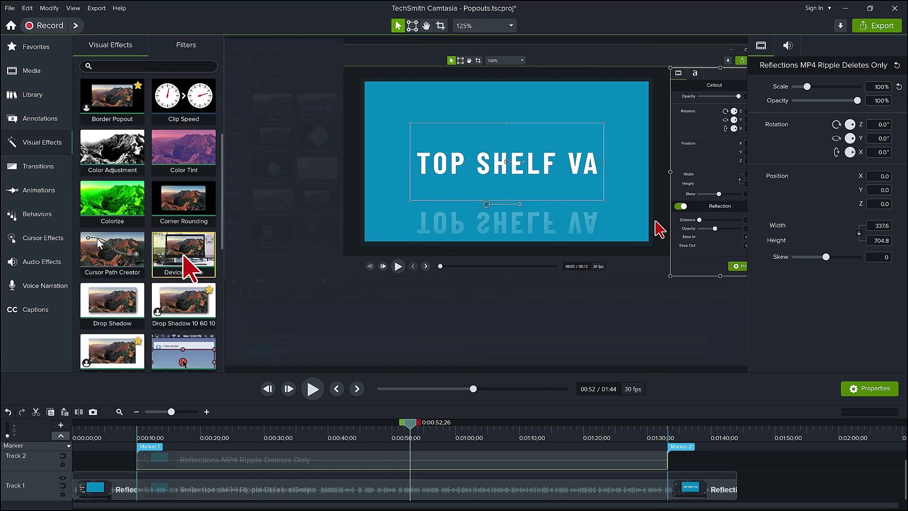
pyautogui.moveTo(112, 312); pyautogui.dragTo(289, 453)
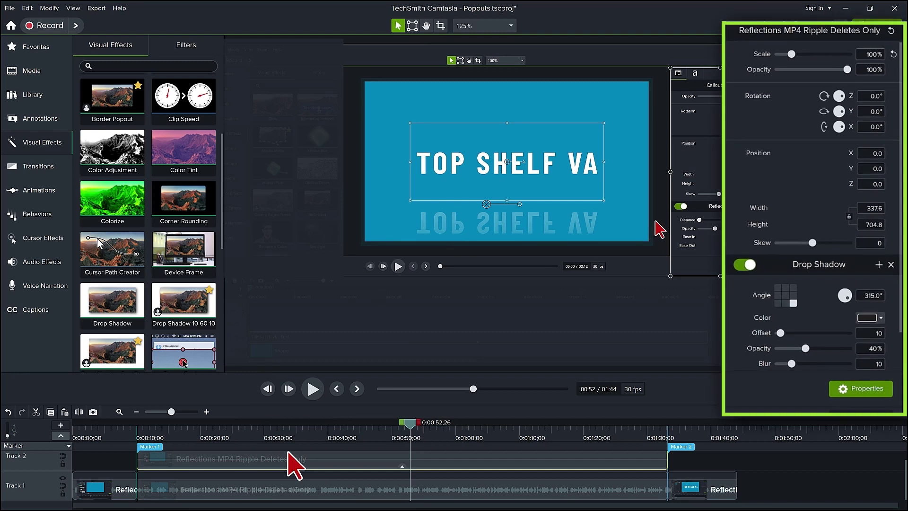
pyautogui.click(877, 338)
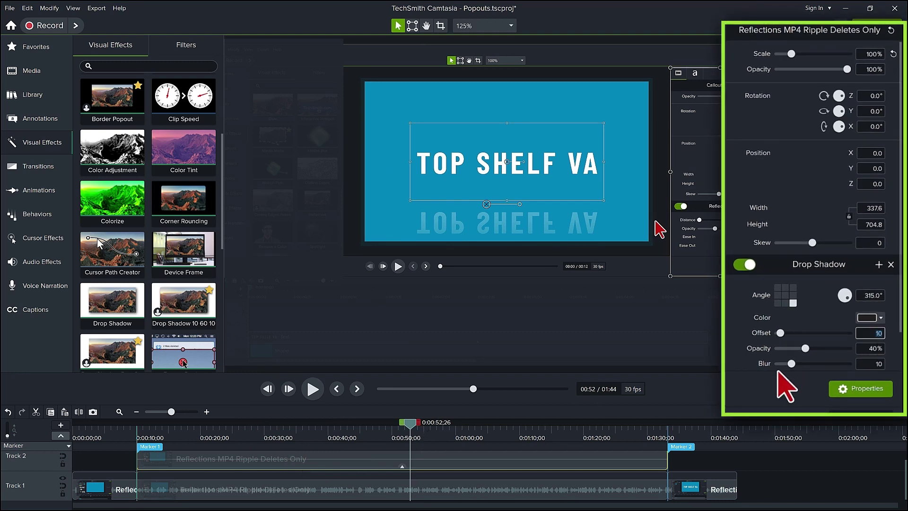
pyautogui.write('0')
pyautogui.press('Tab')
pyautogui.write('0')
pyautogui.press('Tab')
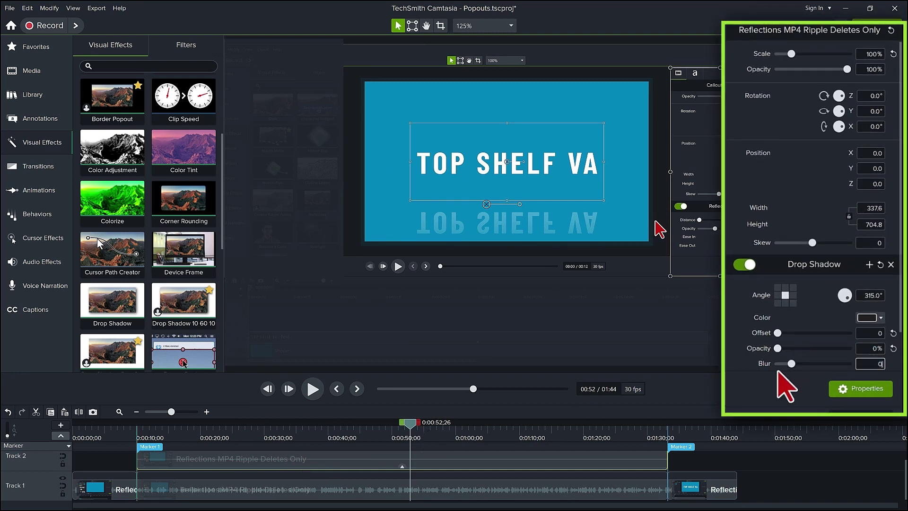
pyautogui.write('0')
pyautogui.press('Tab')
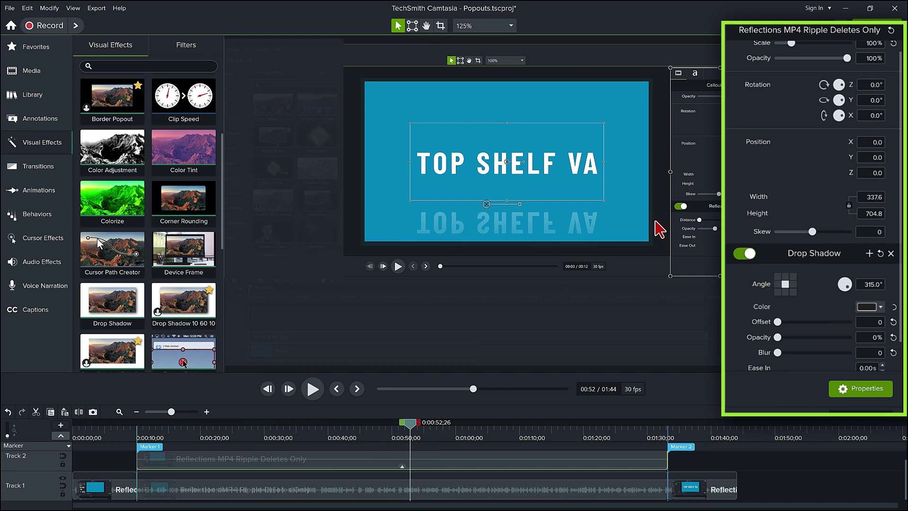
# - Save the drop shadow settings as a preset named 'Drop Shadow Pop Out'
pyautogui.click(870, 254)
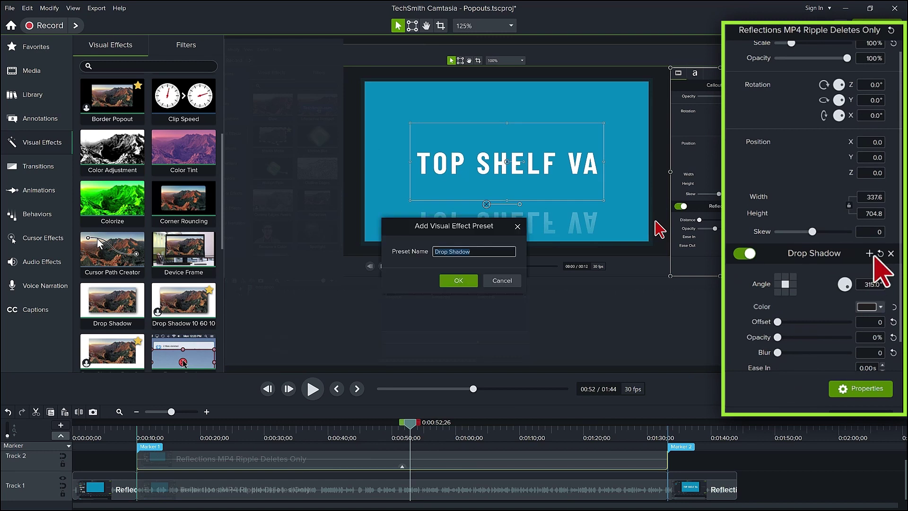
pyautogui.click(487, 251)
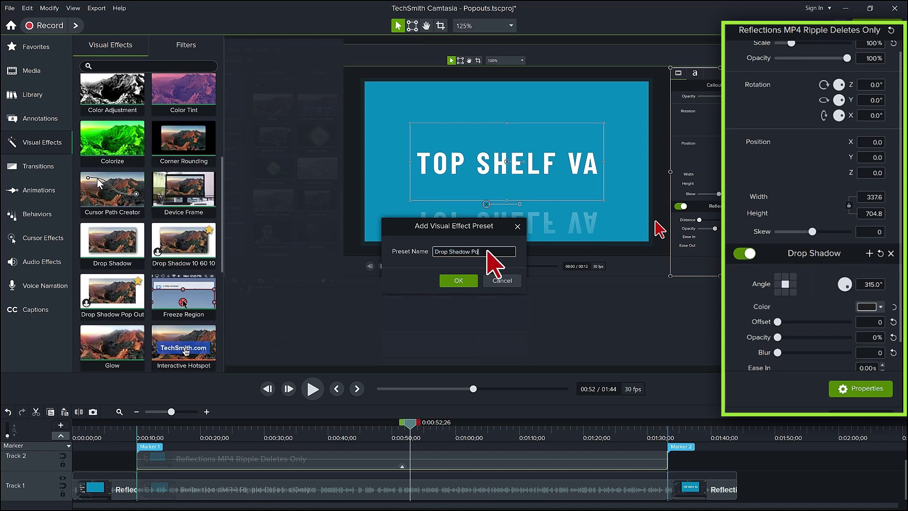
pyautogui.click(458, 280)
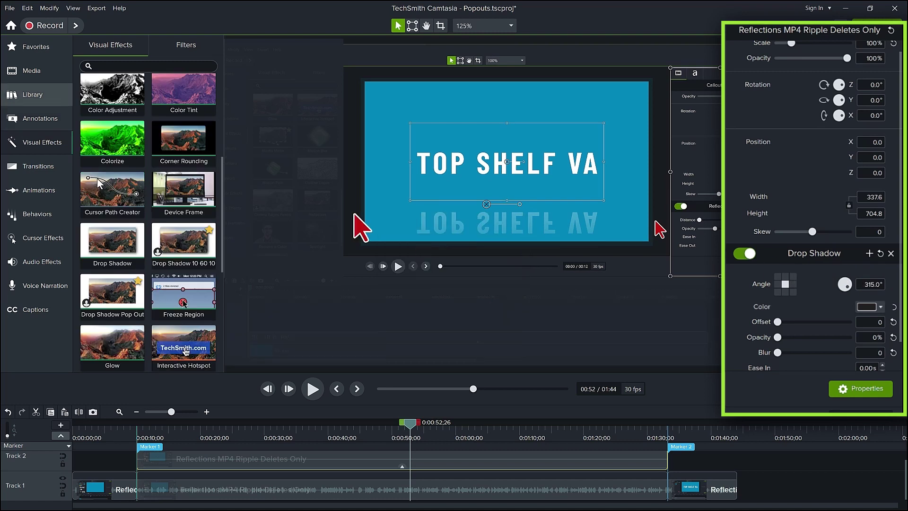
pyautogui.click(37, 48)
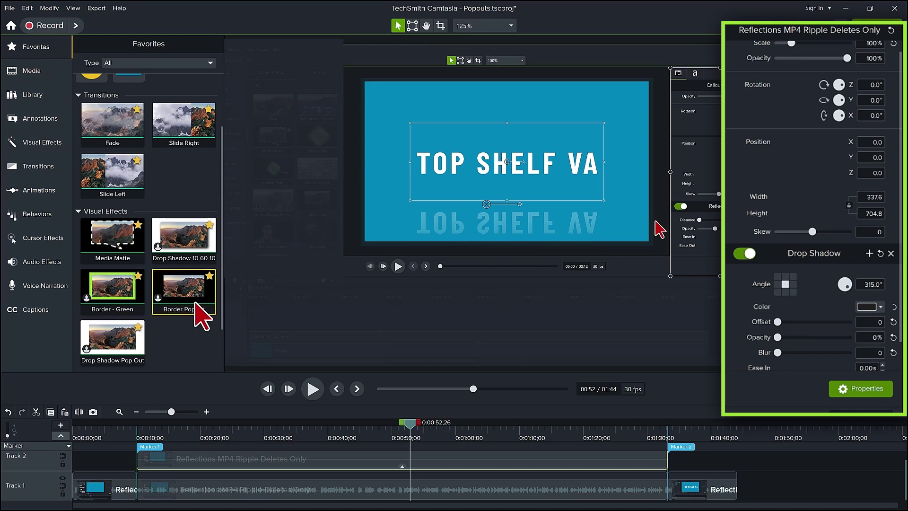
# - Add a Border effect to the Track 2 clip with green colour and thickness 0
pyautogui.click(47, 145)
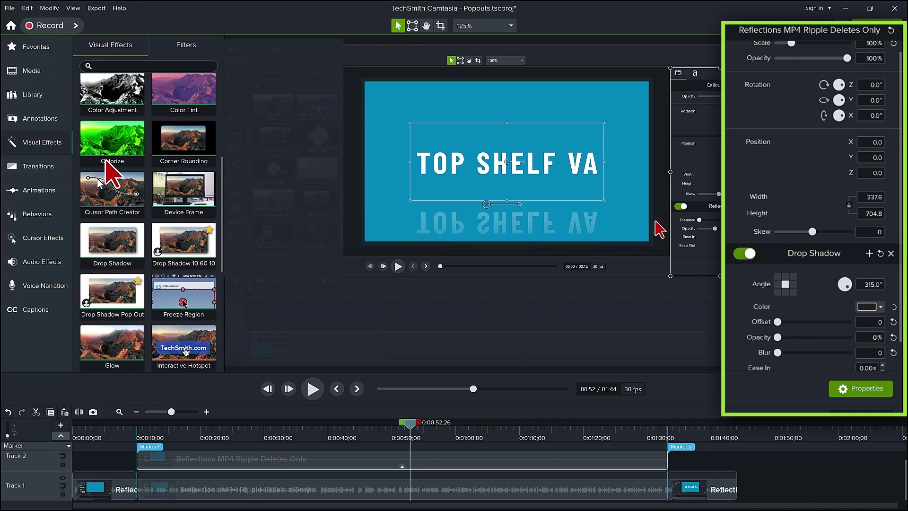
pyautogui.scroll(4, 100, 165)
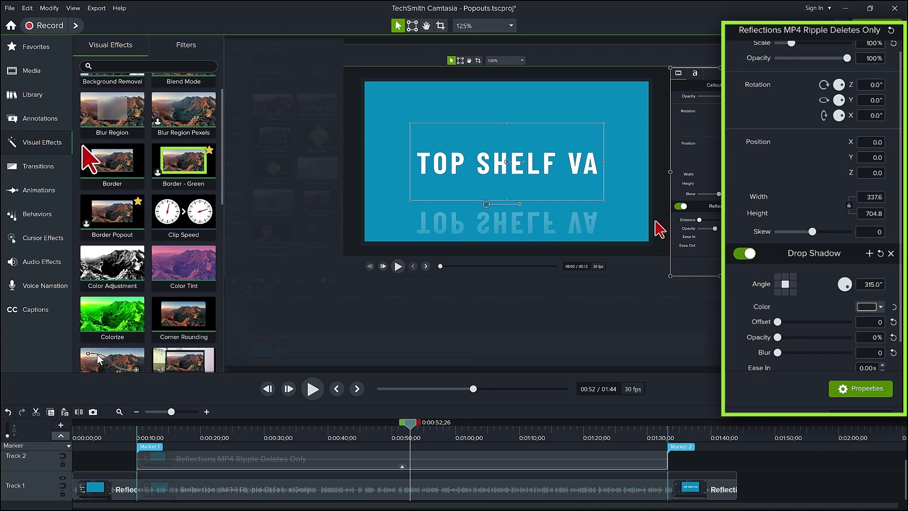
pyautogui.moveTo(83, 147); pyautogui.dragTo(234, 468)
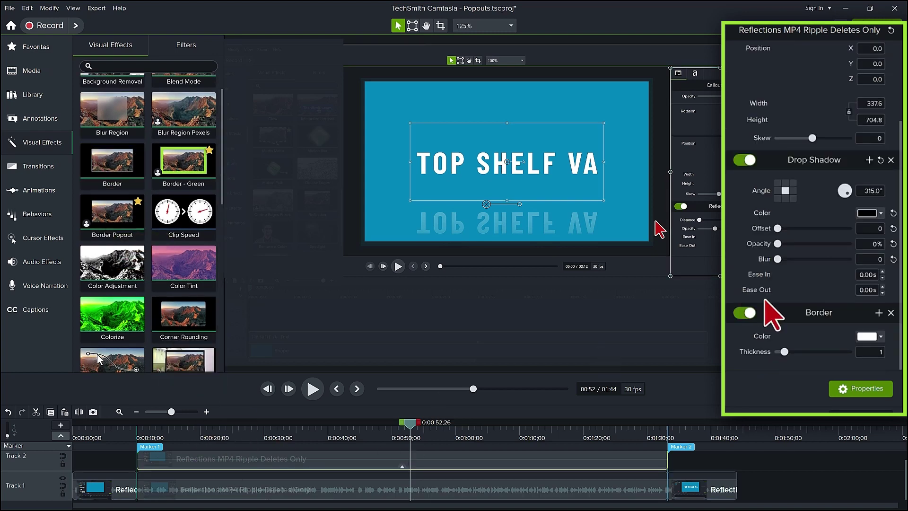
pyautogui.click(869, 336)
pyautogui.click(834, 361)
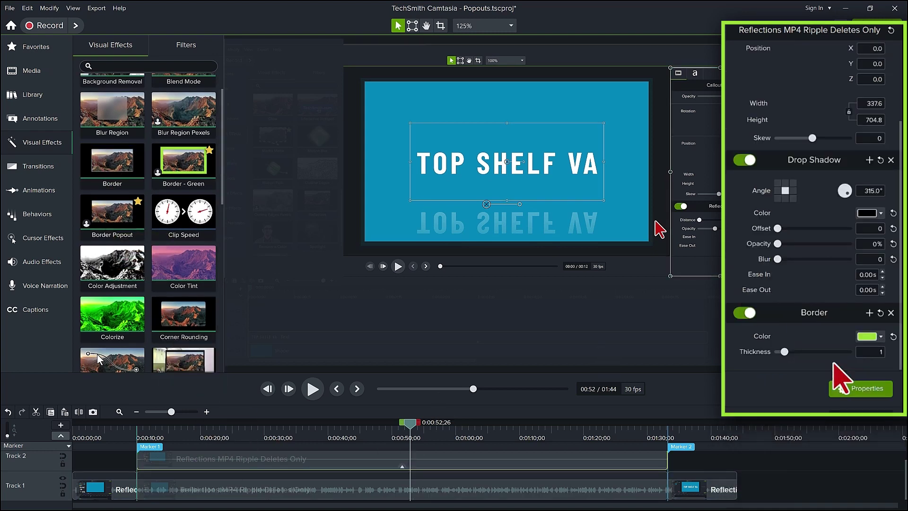
pyautogui.click(872, 352)
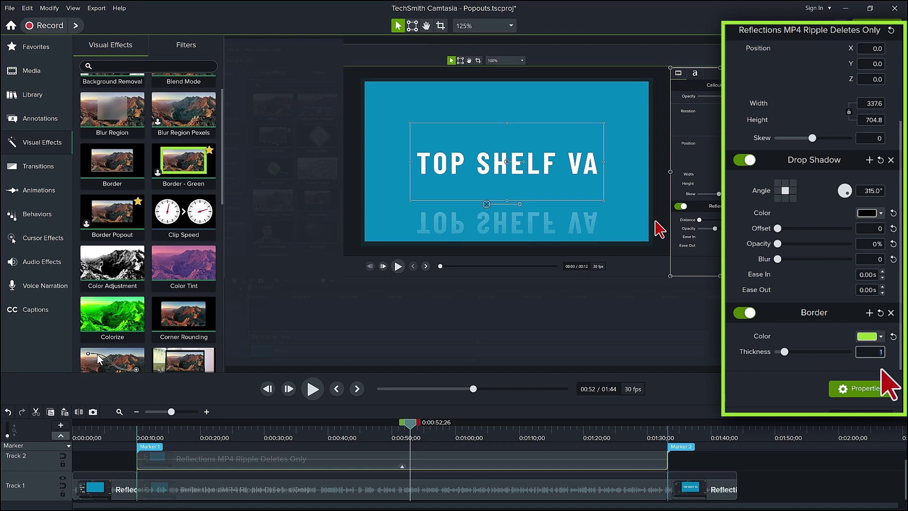
pyautogui.write('0')
pyautogui.press('Return')
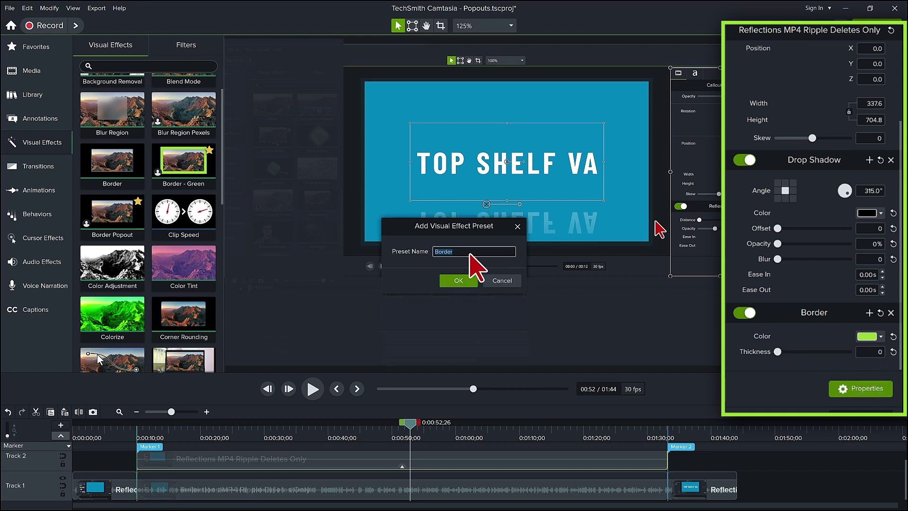
# - Name the new border preset 'Border Pop'
pyautogui.click(469, 253)
pyautogui.write('Pop')
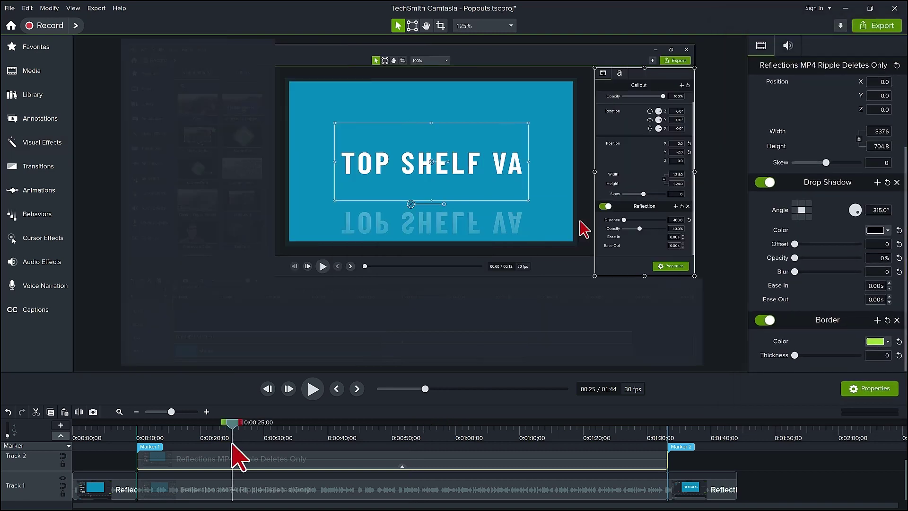
pyautogui.moveTo(232, 445); pyautogui.dragTo(198, 446)
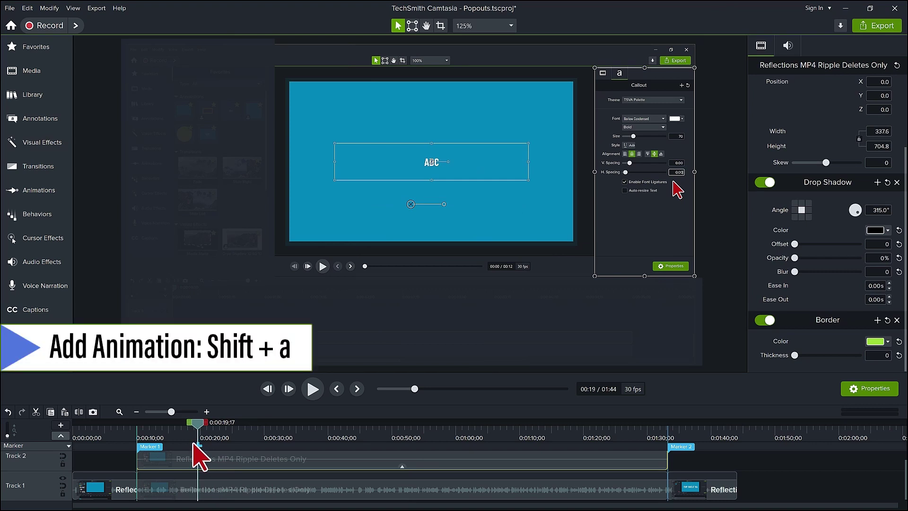
# - Add an animation to the Track 2 popout clip, positioned at the clip's start
pyautogui.hotkey('shift', 'a')
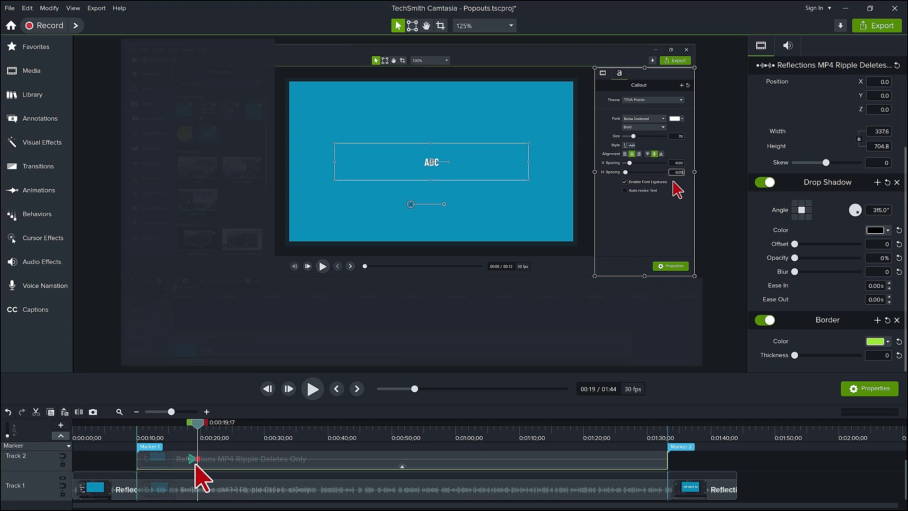
pyautogui.scroll(1, 198, 478)
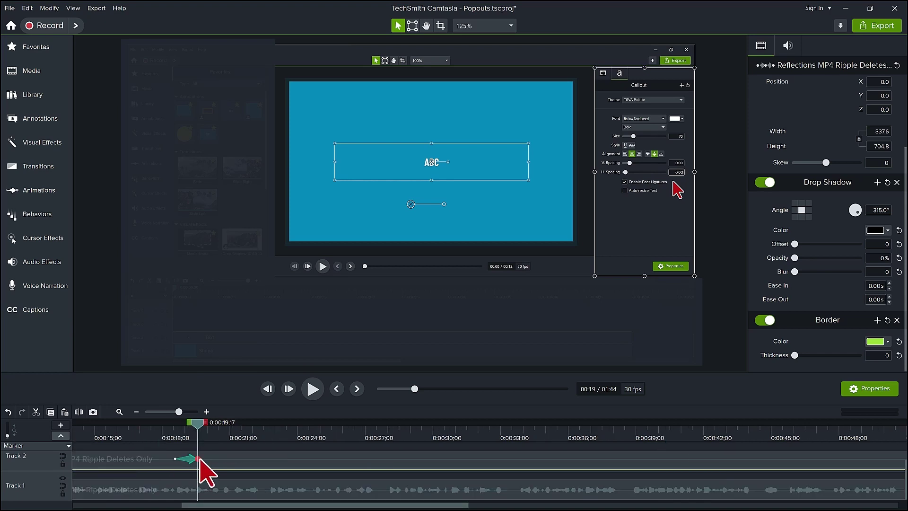
pyautogui.moveTo(199, 457); pyautogui.dragTo(187, 458)
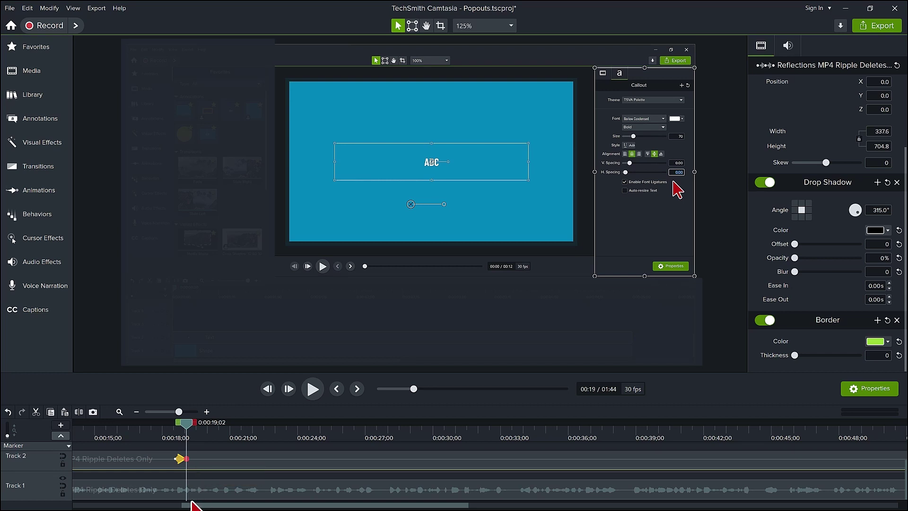
pyautogui.hscroll(-5, 192, 504)
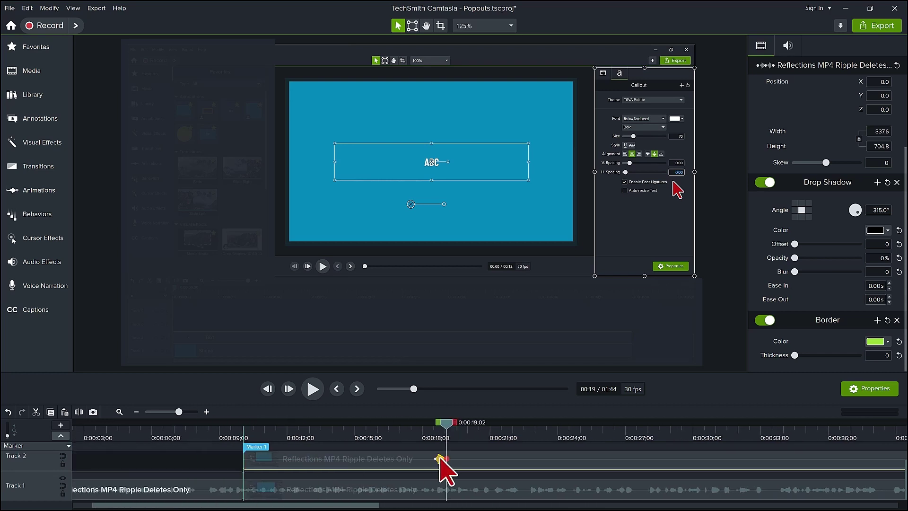
pyautogui.moveTo(440, 458); pyautogui.dragTo(248, 459)
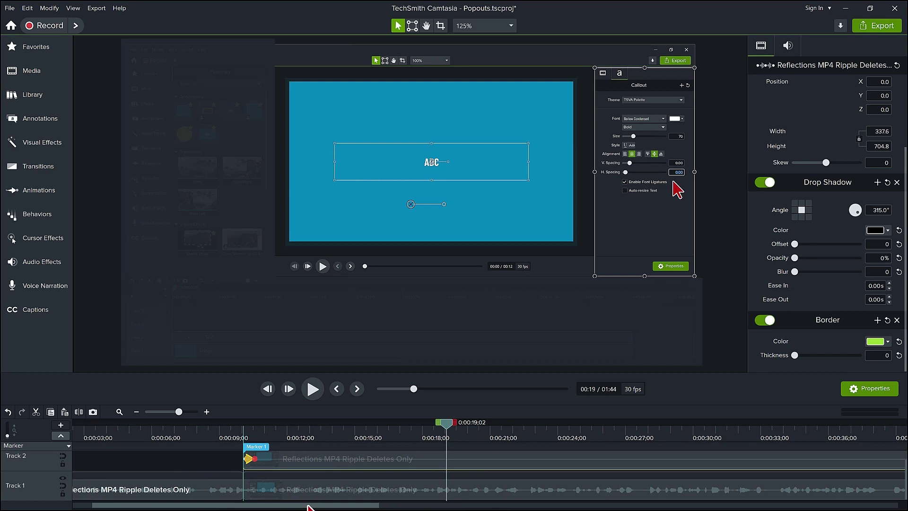
pyautogui.moveTo(308, 506); pyautogui.dragTo(647, 508)
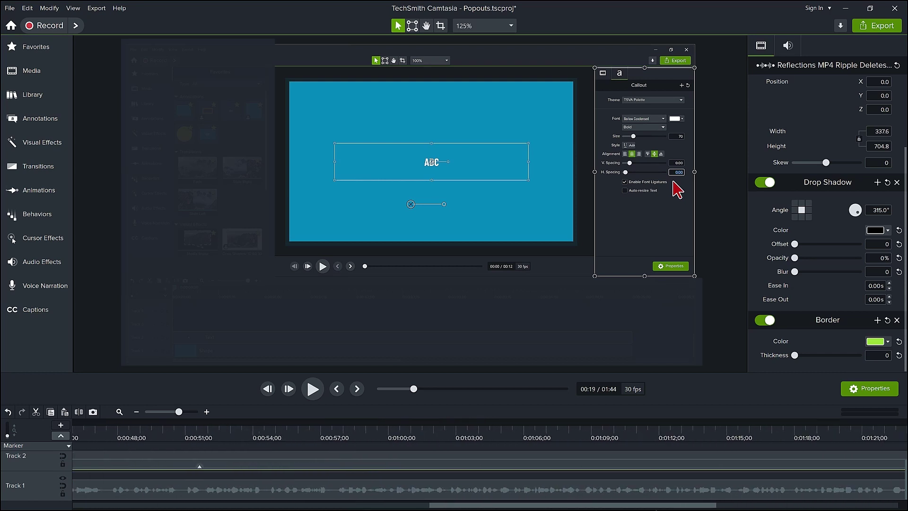
# - Add a second animation near the clip's end, finishing at 0:01:30;18
pyautogui.hscroll(5, 758, 472)
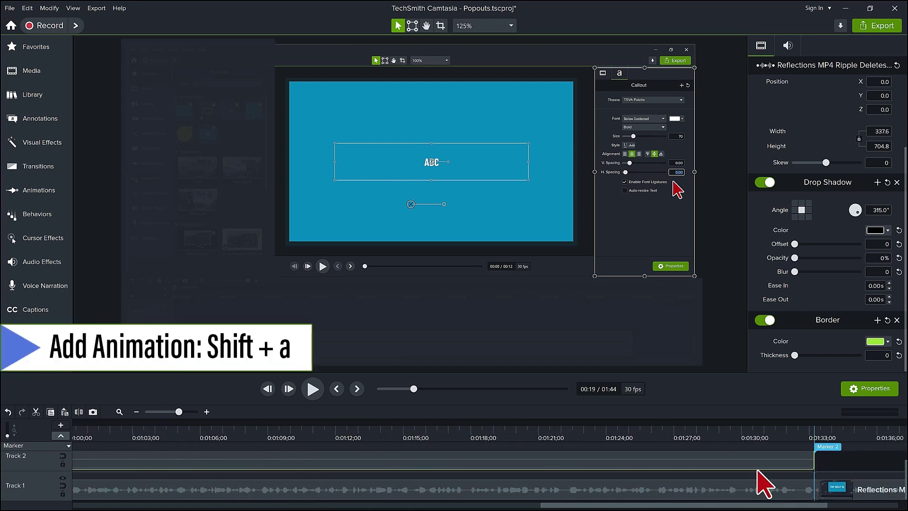
pyautogui.click(766, 431)
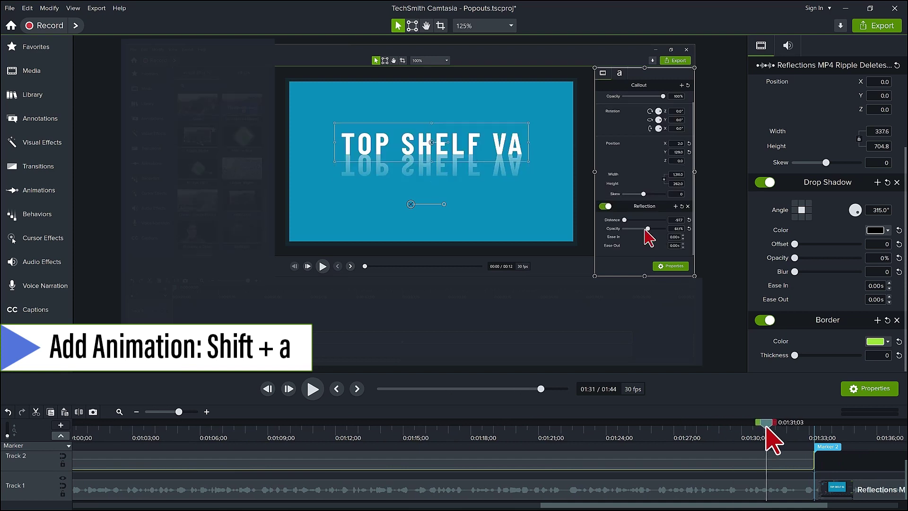
pyautogui.hotkey('shift', 'a')
pyautogui.moveTo(770, 468)
pyautogui.mouseDown()
pyautogui.moveTo(750, 469)
pyautogui.moveTo(812, 457)
pyautogui.moveTo(813, 467)
pyautogui.mouseUp()
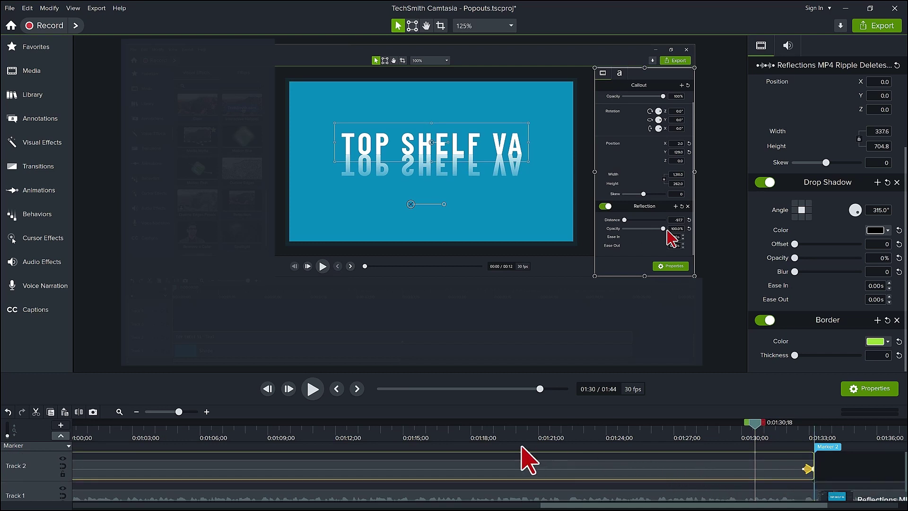
pyautogui.hotkey('ctrl', '9')
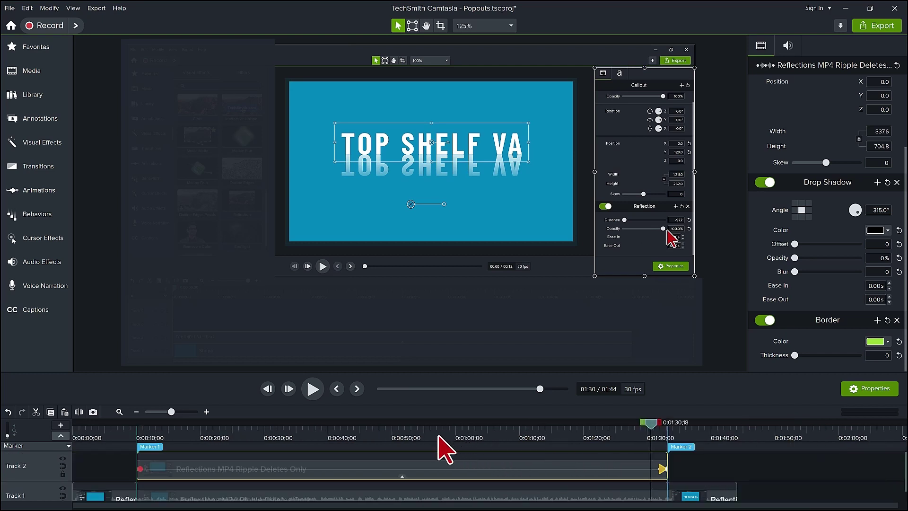
pyautogui.click(411, 432)
pyautogui.hotkey('ctrl', '8')
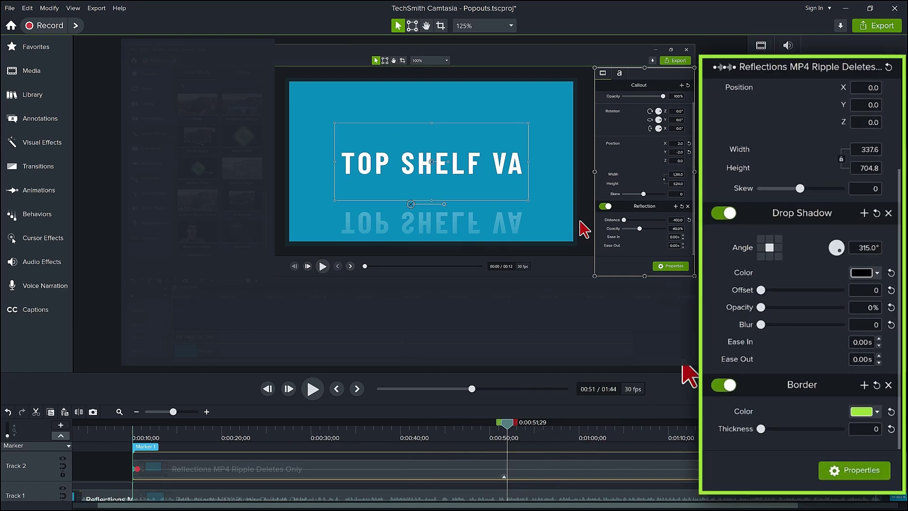
# - Set the popout's drop shadow to offset 10, opacity 100%, blur 20, and border thickness 8
pyautogui.click(868, 290)
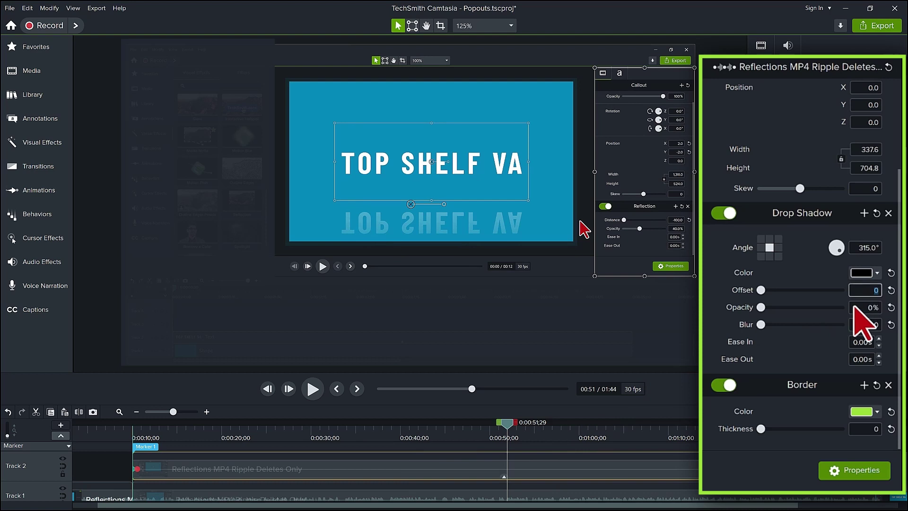
pyautogui.click(855, 308)
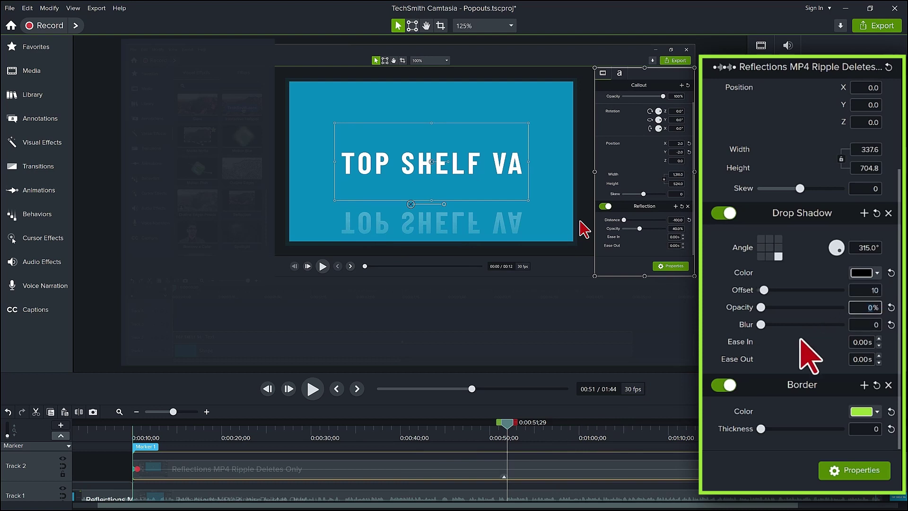
pyautogui.press('Tab')
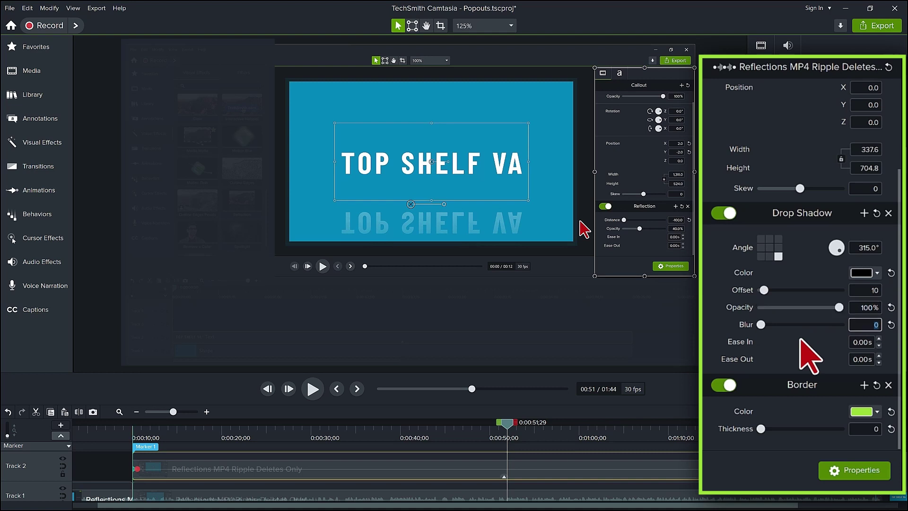
pyautogui.press('Tab')
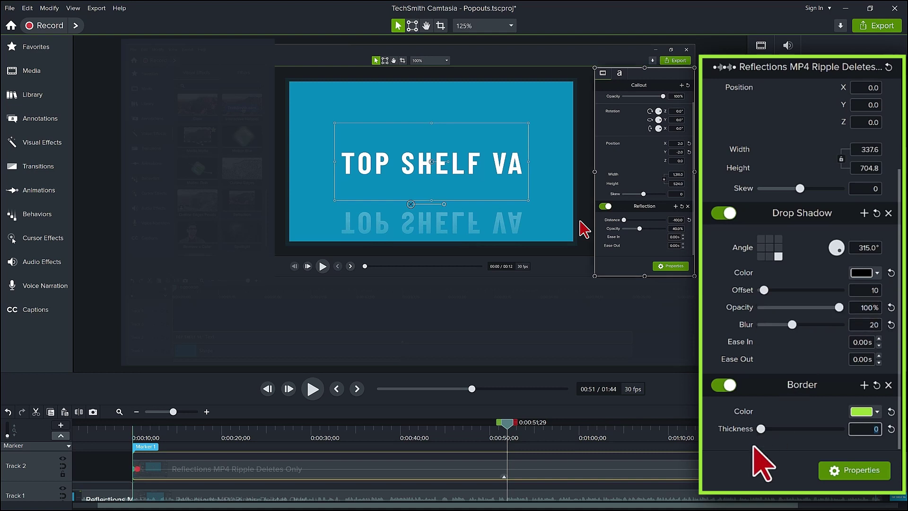
pyautogui.write('8')
pyautogui.press('Tab')
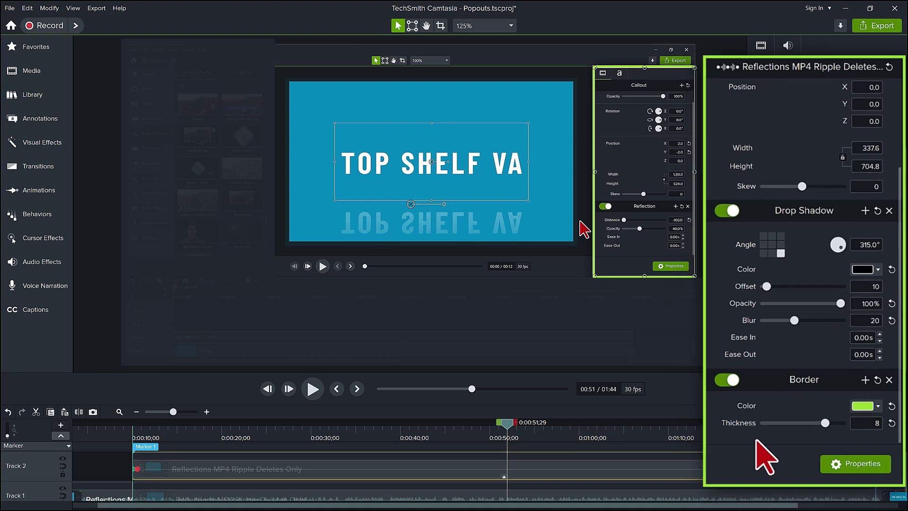
# - Nudge the popout left and enlarge it to 415.4 × 867.2
pyautogui.press('Left')
pyautogui.press('Left')
pyautogui.press('Left')
pyautogui.press('Left')
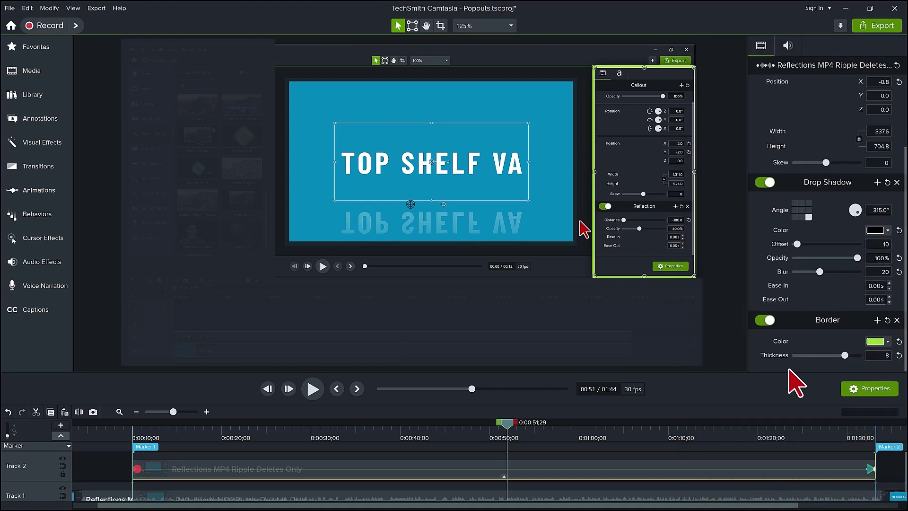
pyautogui.press('Left')
pyautogui.press('Left')
pyautogui.press('Left')
pyautogui.press('Left')
pyautogui.press('Left')
pyautogui.press('Left')
pyautogui.press('Left')
pyautogui.press('Left')
pyautogui.press('Left')
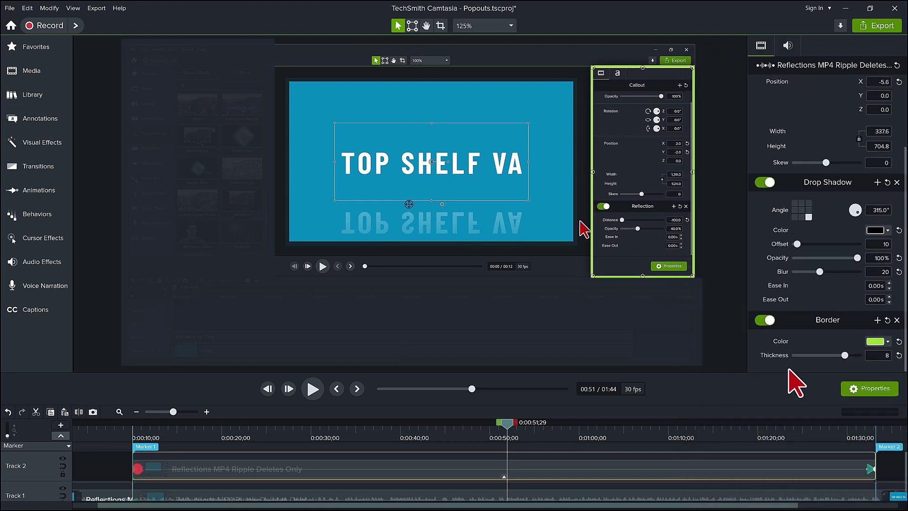
pyautogui.press('Left')
pyautogui.press('Left')
pyautogui.press('Left')
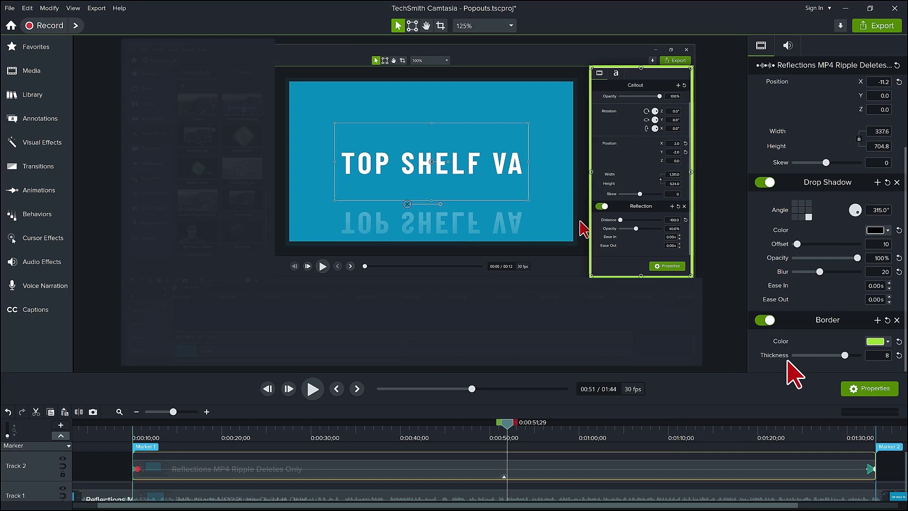
pyautogui.moveTo(591, 276); pyautogui.dragTo(558, 341)
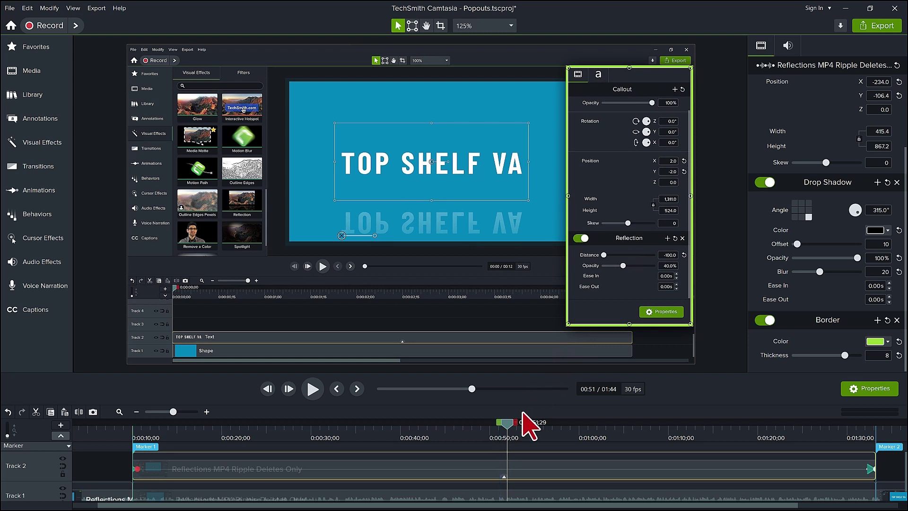
pyautogui.click(375, 437)
pyautogui.moveTo(371, 436); pyautogui.dragTo(133, 453)
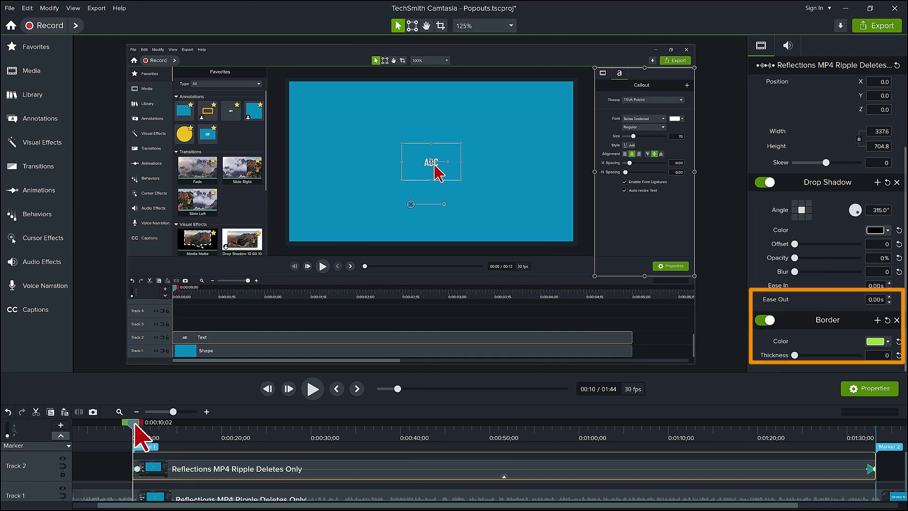
pyautogui.moveTo(136, 424); pyautogui.dragTo(160, 424)
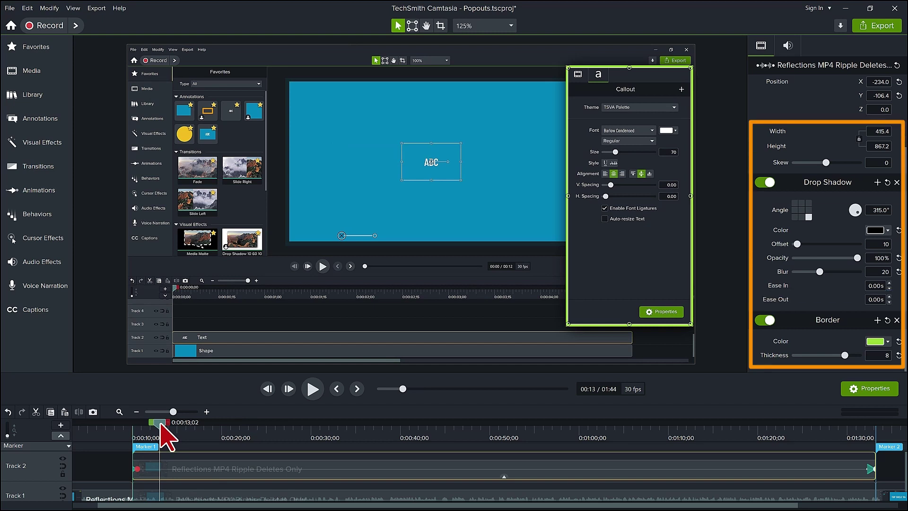
pyautogui.moveTo(161, 424); pyautogui.dragTo(814, 432)
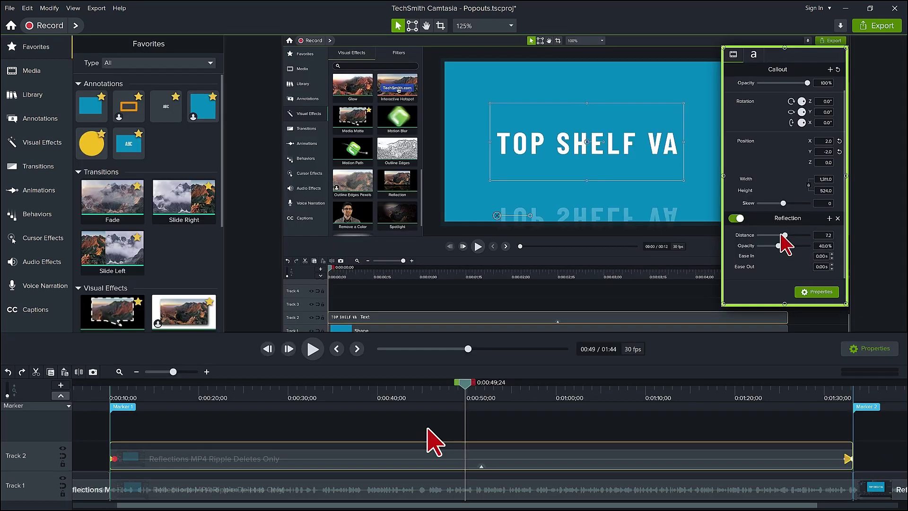
# - Group the clips on both tracks into a group called Properties Panel Pop Out
pyautogui.moveTo(428, 429); pyautogui.dragTo(430, 500)
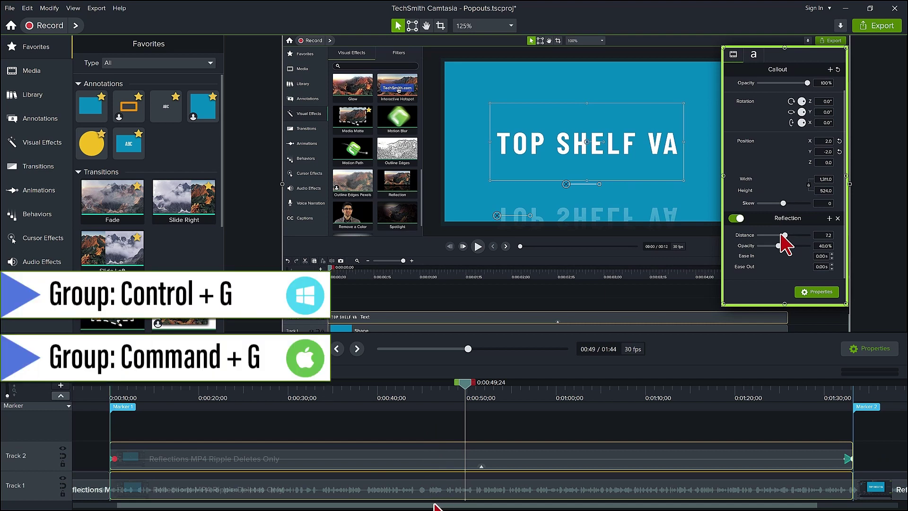
pyautogui.hotkey('ctrl', 'g')
pyautogui.rightClick(137, 497)
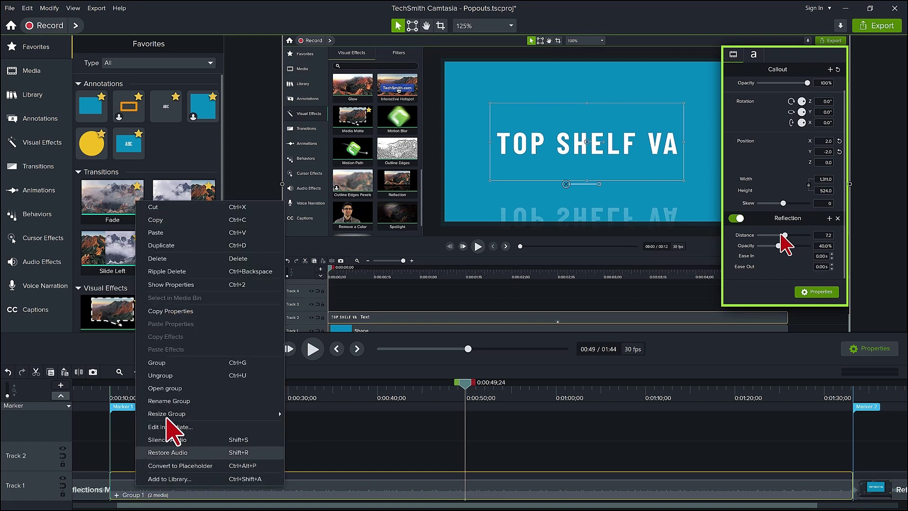
pyautogui.press('Escape')
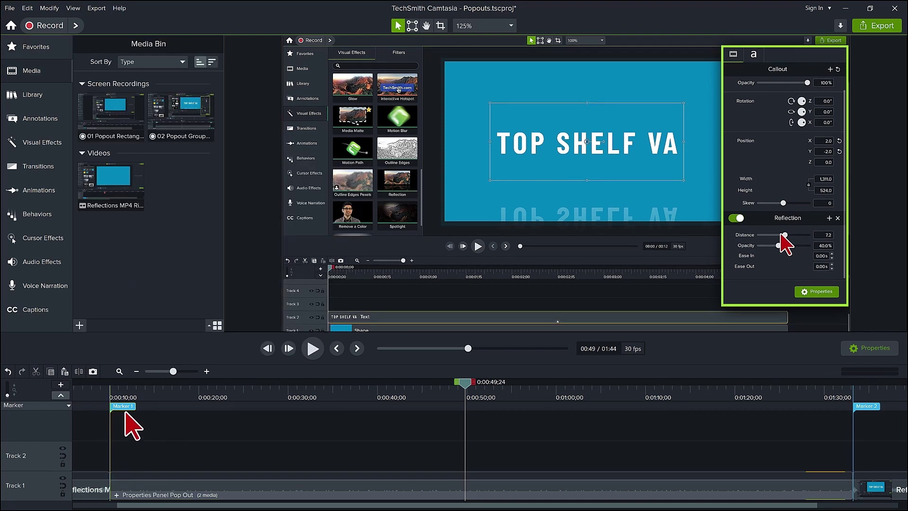
pyautogui.press('Delete')
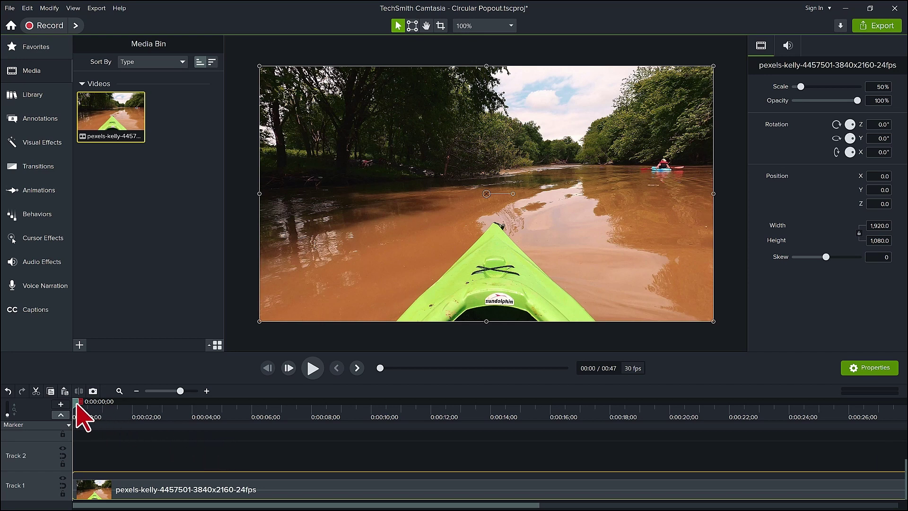
# - Mark 0:02 and 0:22 and paste that kayak stretch onto Track 2 at 0:02
pyautogui.moveTo(77, 405); pyautogui.dragTo(133, 415)
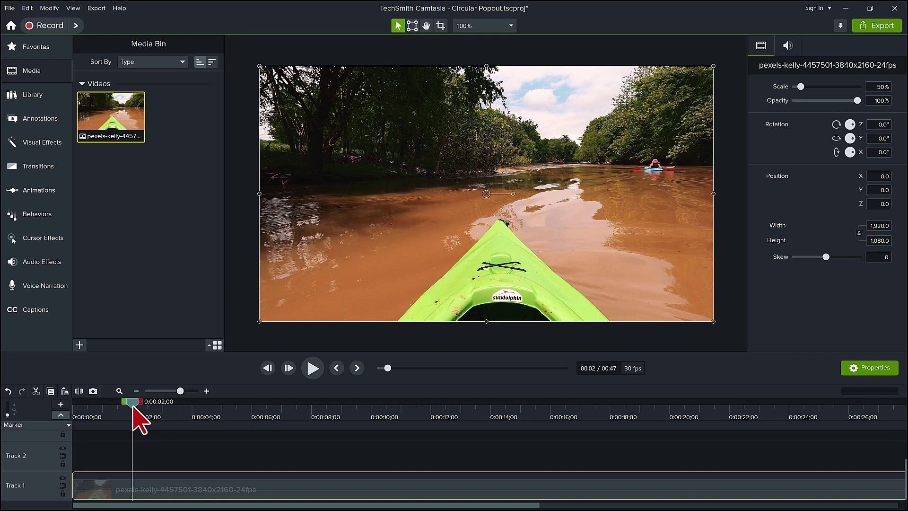
pyautogui.hotkey('shift', 'm')
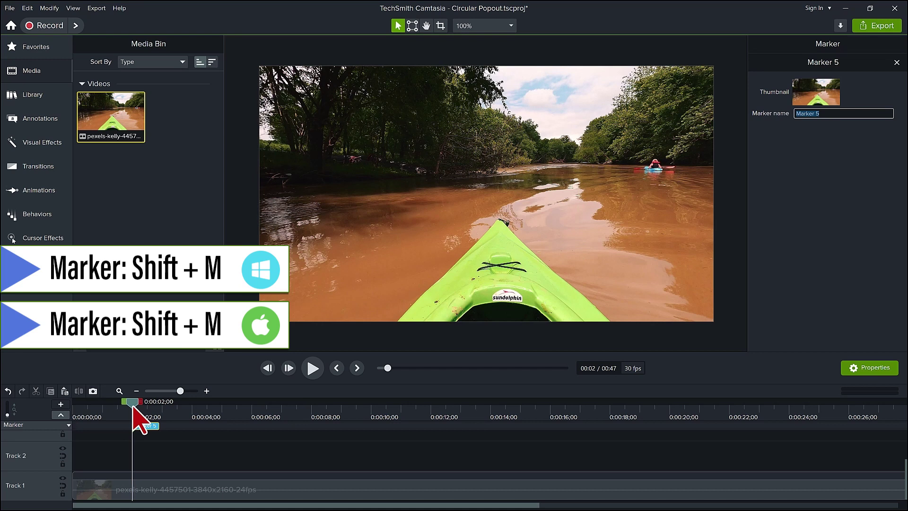
pyautogui.moveTo(141, 402); pyautogui.dragTo(744, 431)
pyautogui.press('m')
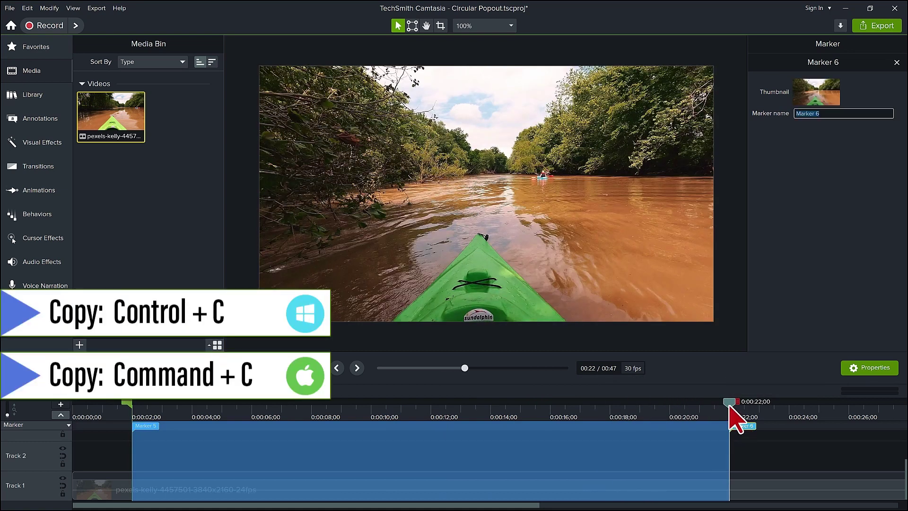
pyautogui.press('Return')
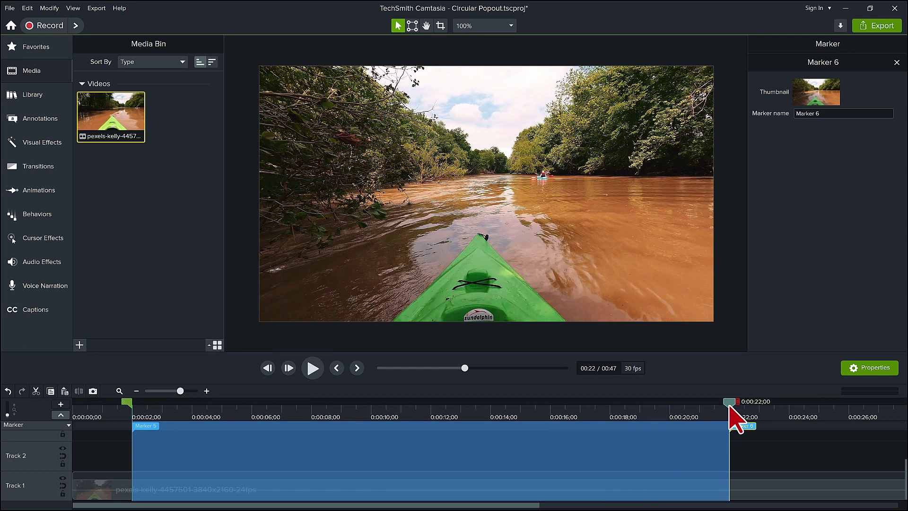
pyautogui.moveTo(729, 408); pyautogui.dragTo(134, 416)
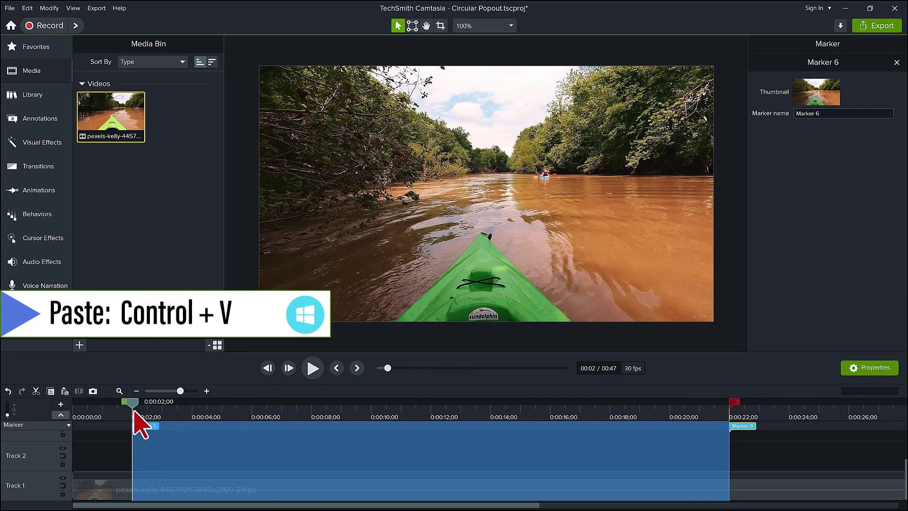
pyautogui.hotkey('ctrl', 'v')
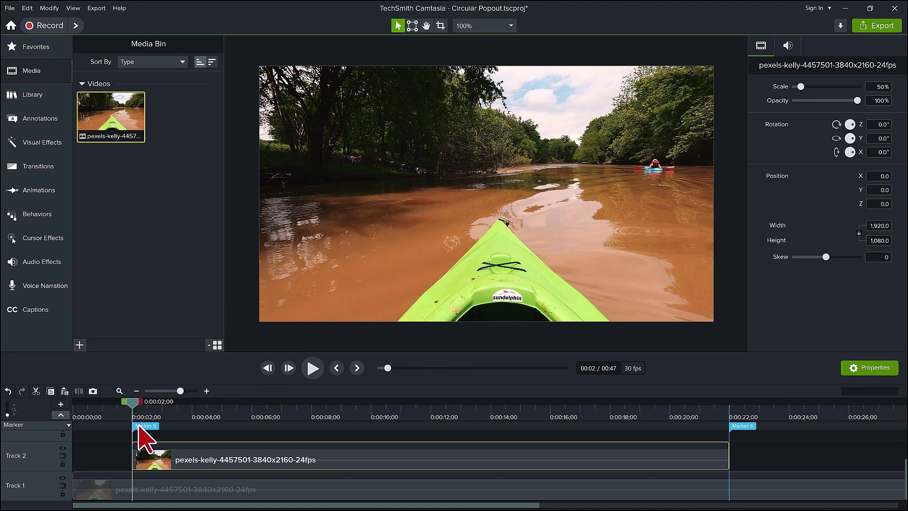
# - Split the Track 1 kayak clip at the 0:02 and 0:22 markers
pyautogui.click(156, 492)
pyautogui.press('s')
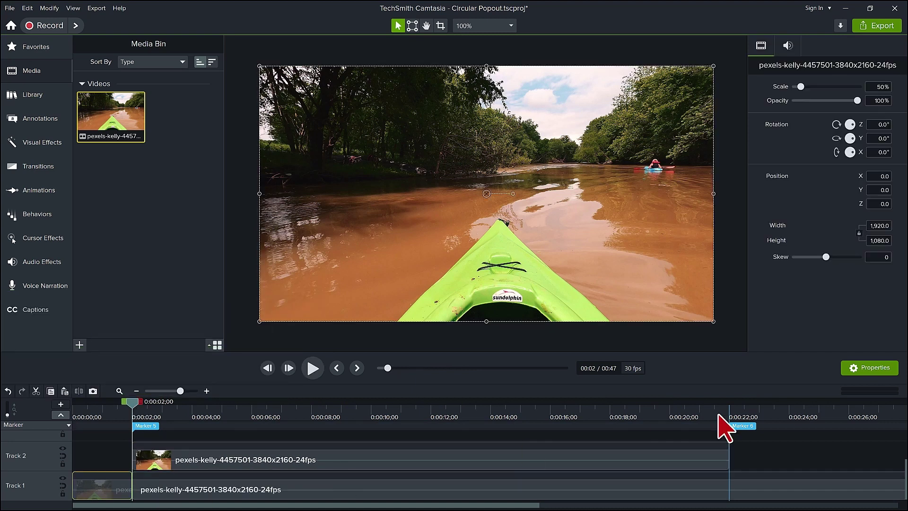
pyautogui.click(722, 410)
pyautogui.moveTo(724, 405); pyautogui.dragTo(732, 409)
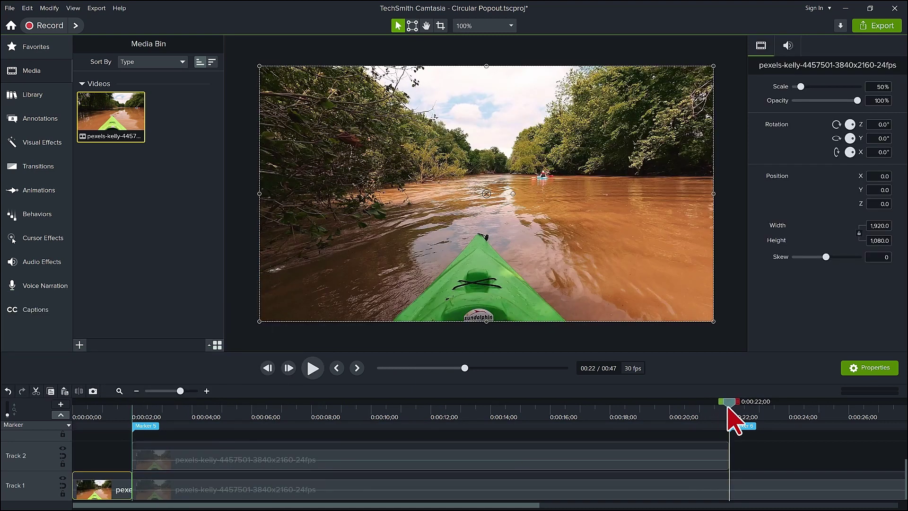
pyautogui.click(696, 488)
# - Split the Track 1 clip at 0:22 and return to Marker 5 at 0:02
pyautogui.press('s')
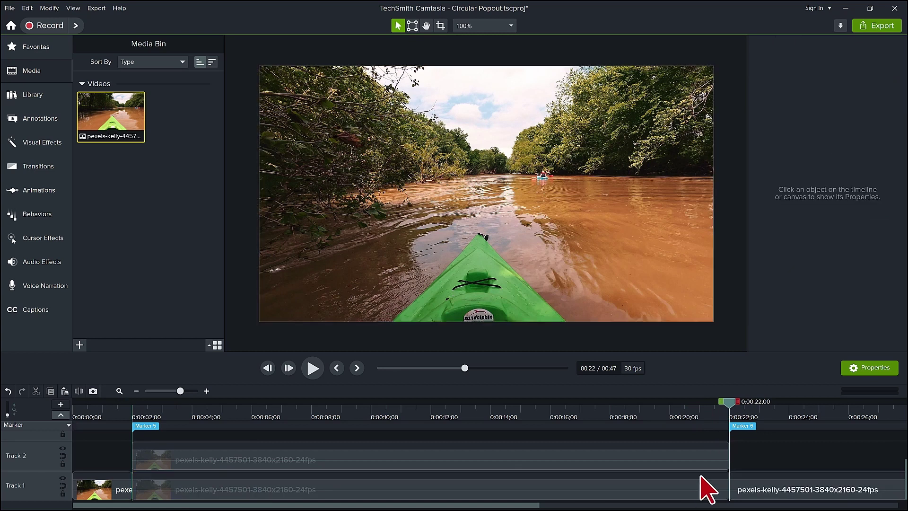
pyautogui.moveTo(726, 404); pyautogui.dragTo(133, 409)
pyautogui.click(38, 118)
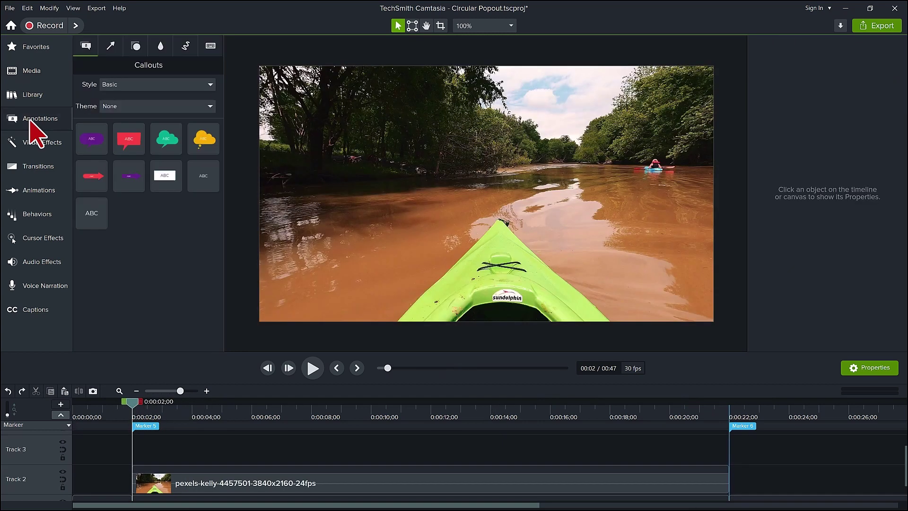
# - Add a Bold-style yellow circle annotation and place it over the distant kayaker
pyautogui.click(136, 46)
pyautogui.click(156, 84)
pyautogui.click(133, 135)
pyautogui.moveTo(86, 138); pyautogui.dragTo(284, 170)
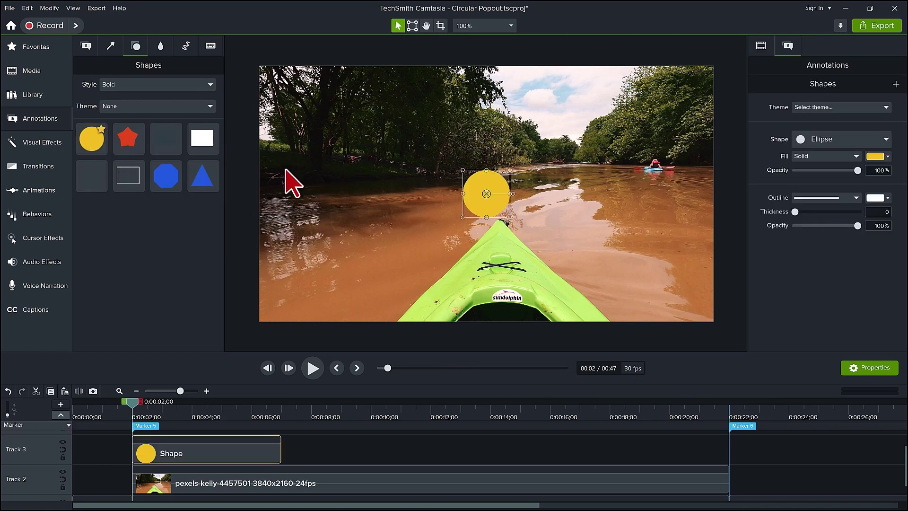
pyautogui.moveTo(485, 196); pyautogui.dragTo(660, 171)
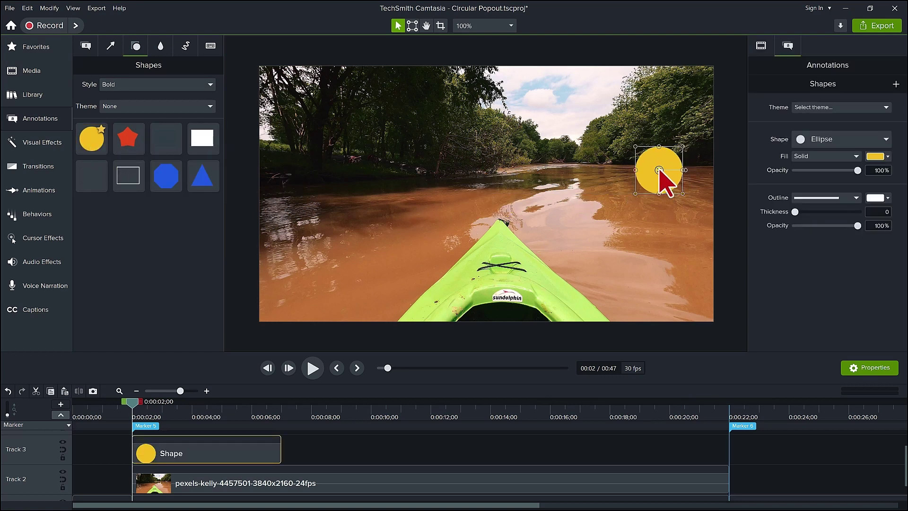
# - Lower the circle's opacity to 53%, enlarge it around the kayaker, and extend it to Marker 6
pyautogui.moveTo(857, 170); pyautogui.dragTo(833, 170)
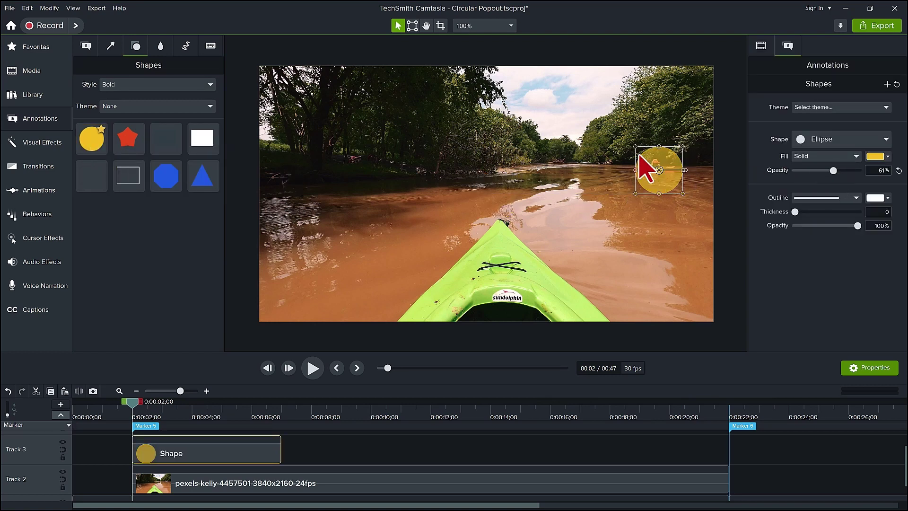
pyautogui.moveTo(634, 146); pyautogui.dragTo(610, 122)
pyautogui.moveTo(682, 193); pyautogui.dragTo(706, 218)
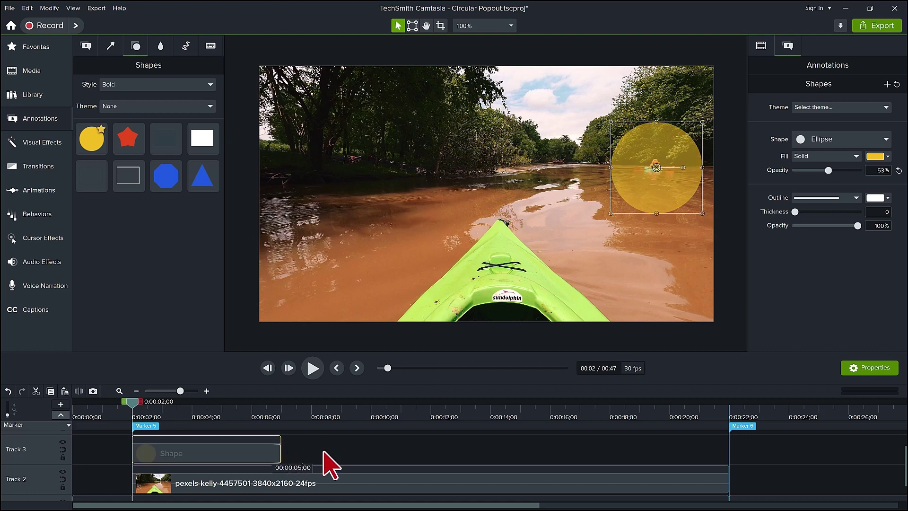
pyautogui.moveTo(324, 453); pyautogui.dragTo(733, 450)
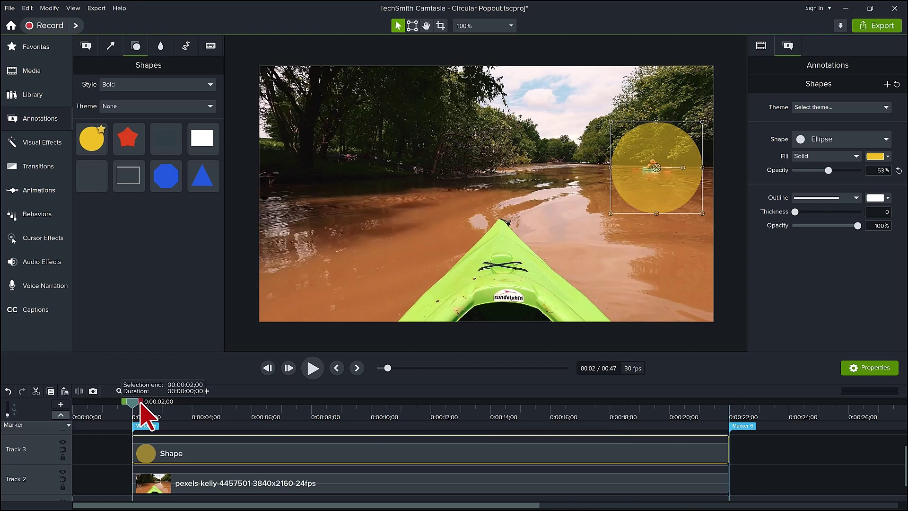
pyautogui.moveTo(141, 403); pyautogui.dragTo(178, 421)
# - Apply the Motion Path effect to the circle and center it on the kayaker
pyautogui.click(166, 421)
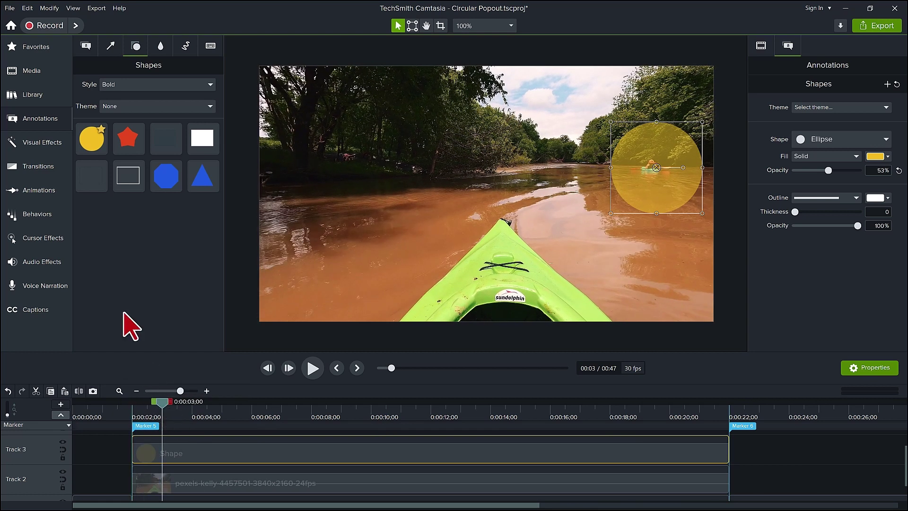
pyautogui.click(51, 143)
pyautogui.moveTo(120, 310); pyautogui.dragTo(202, 455)
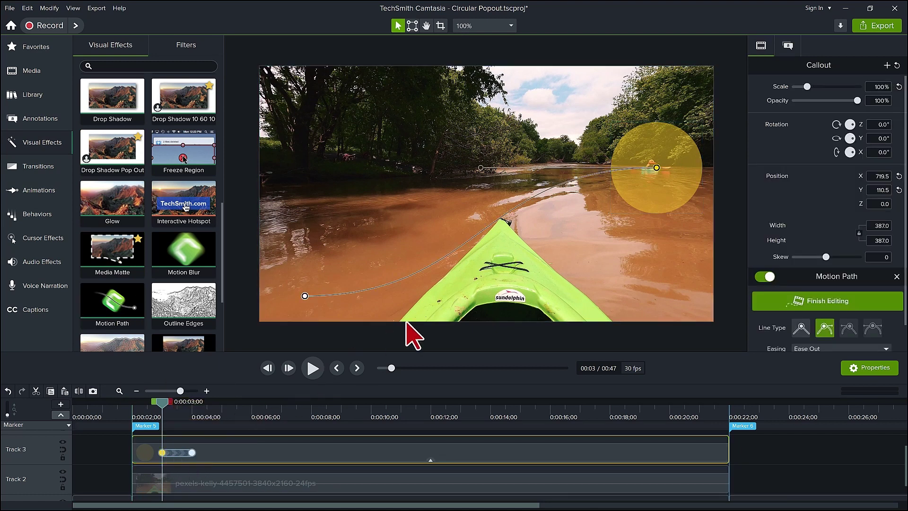
pyautogui.moveTo(656, 168); pyautogui.dragTo(652, 169)
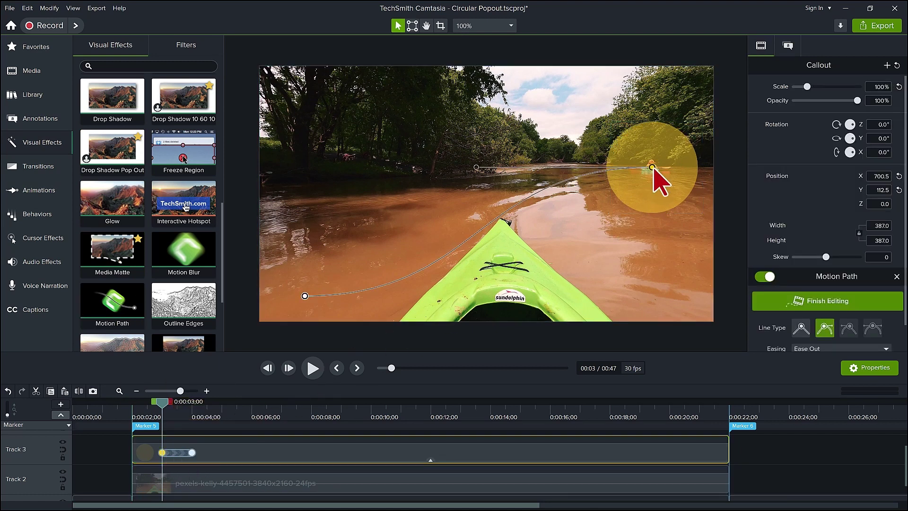
# - Move the path's end point onto the kayaker at 0:21, lengthen it, and curve it along the river
pyautogui.moveTo(189, 403); pyautogui.dragTo(700, 402)
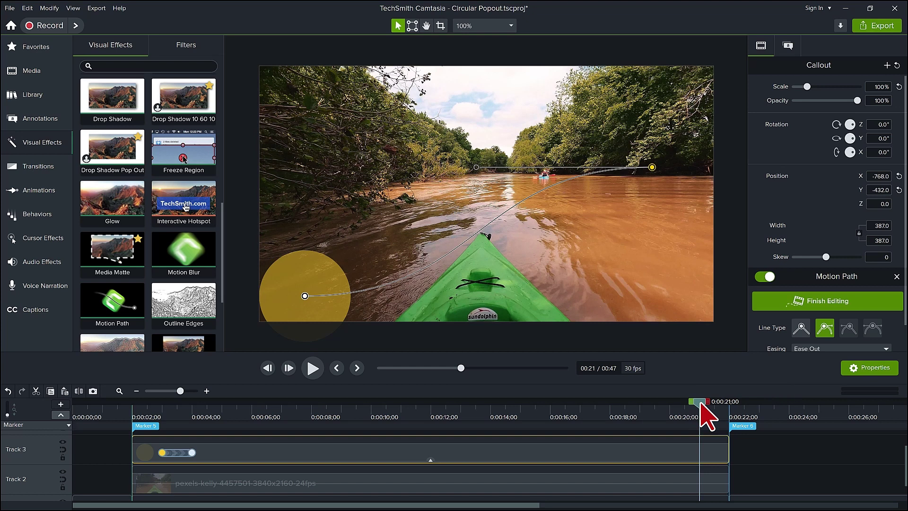
pyautogui.click(305, 296)
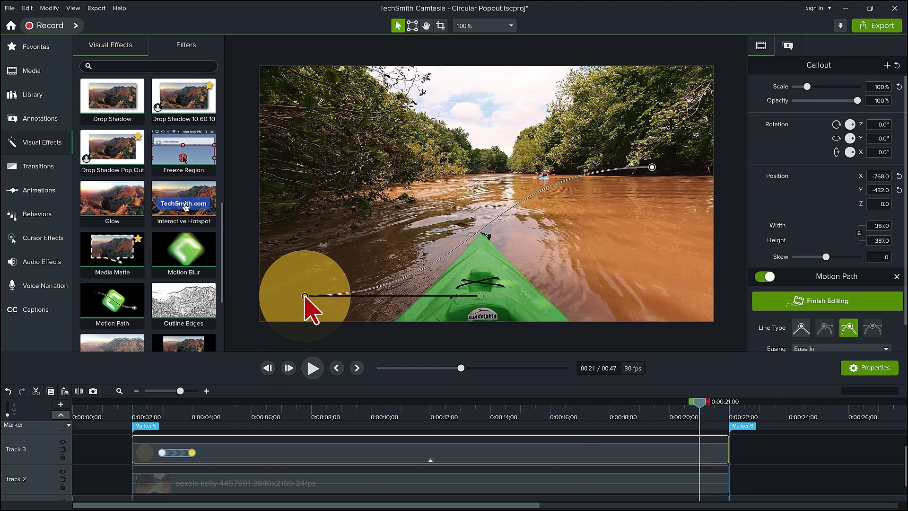
pyautogui.moveTo(304, 296); pyautogui.dragTo(545, 174)
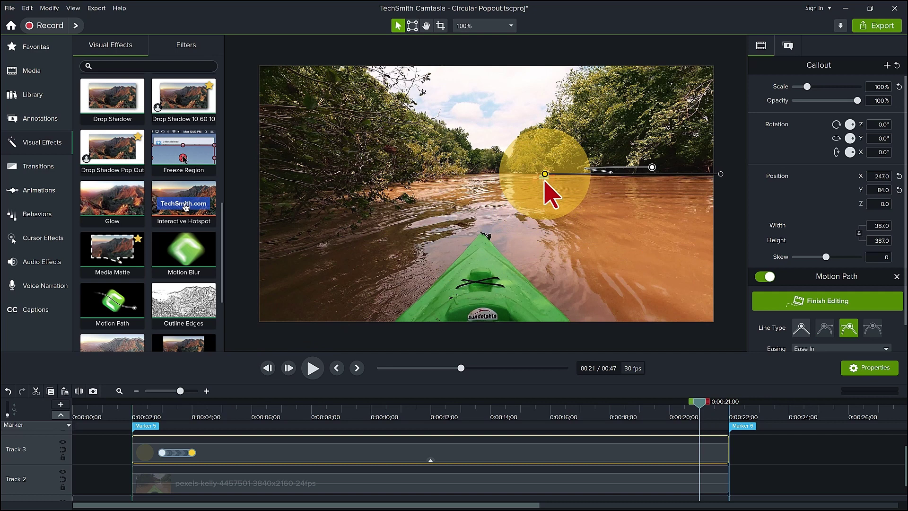
pyautogui.moveTo(192, 452); pyautogui.dragTo(693, 451)
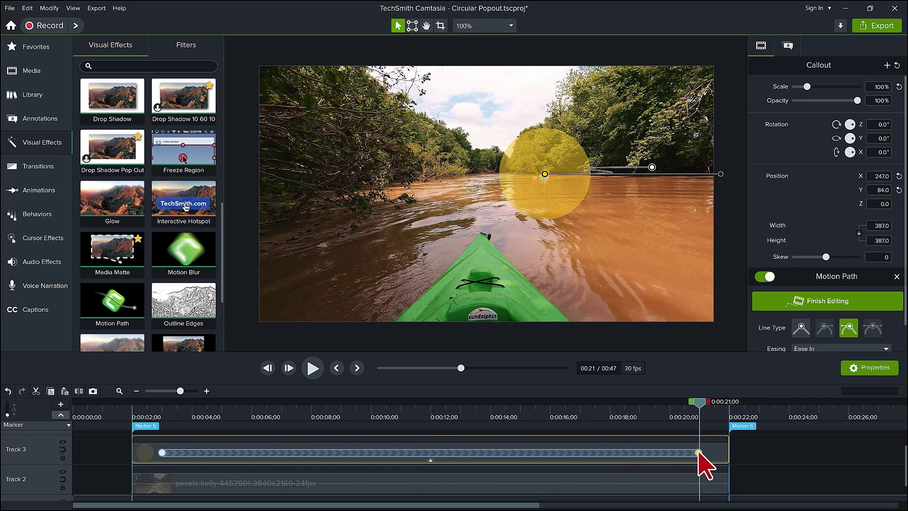
pyautogui.moveTo(720, 173); pyautogui.dragTo(613, 192)
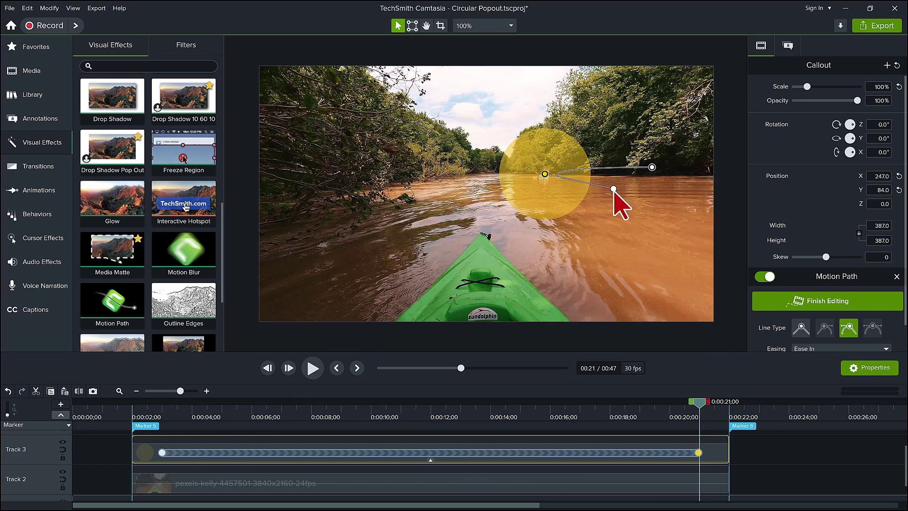
pyautogui.click(652, 168)
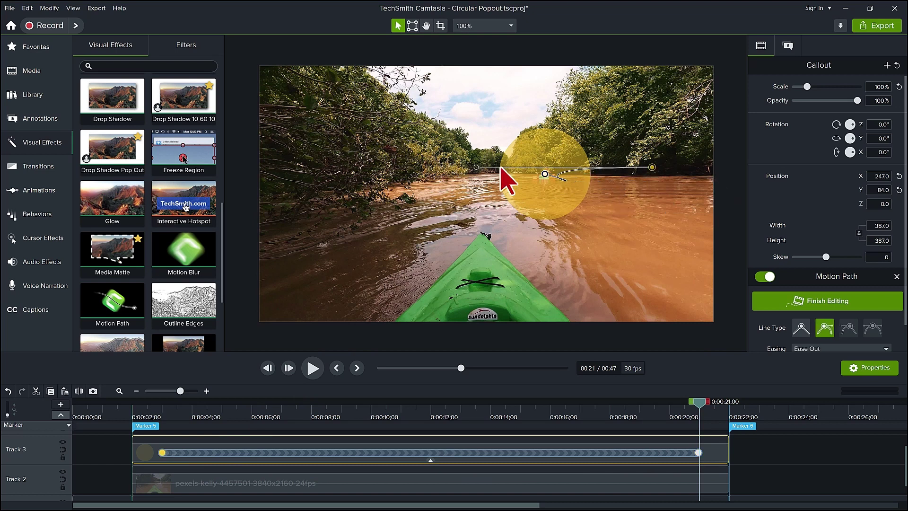
pyautogui.moveTo(482, 169); pyautogui.dragTo(608, 185)
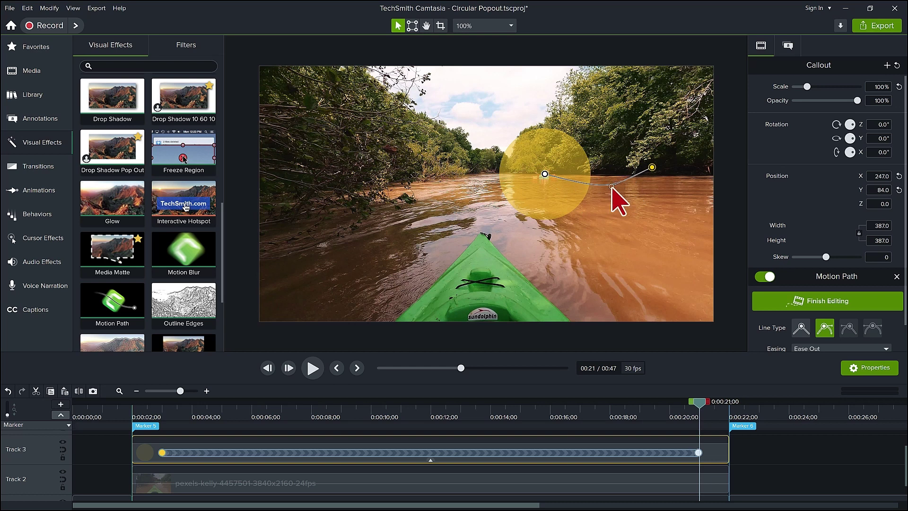
# - Recenter the circle on the kayaker at the 0:12 frame
pyautogui.moveTo(615, 412); pyautogui.dragTo(429, 416)
pyautogui.moveTo(610, 195); pyautogui.dragTo(596, 148)
pyautogui.click(697, 452)
pyautogui.click(162, 452)
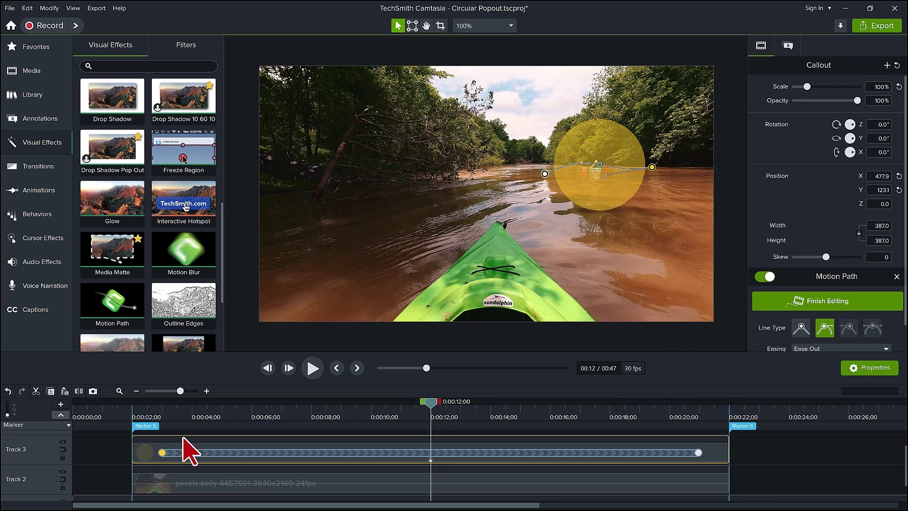
pyautogui.moveTo(603, 175); pyautogui.dragTo(595, 186)
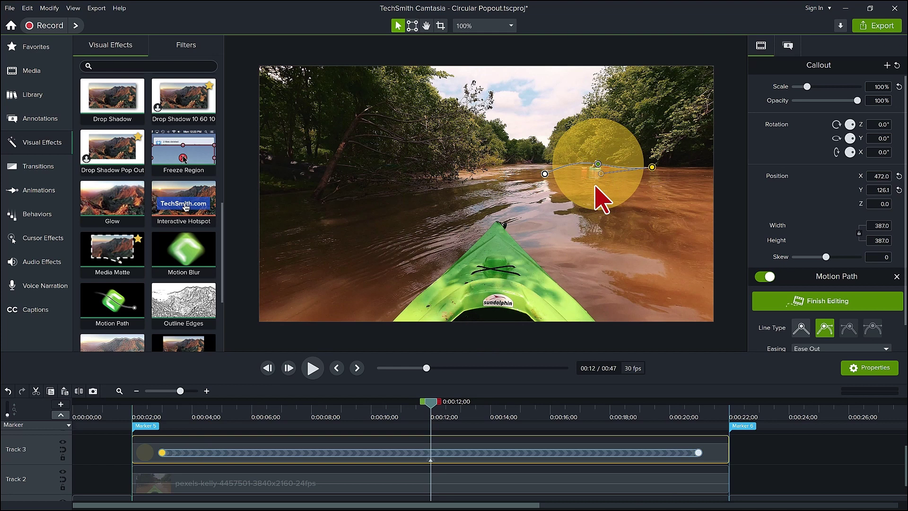
# - Make the circle 100% opaque, apply Media Matte, and duplicate it onto Track 4
pyautogui.click(602, 199)
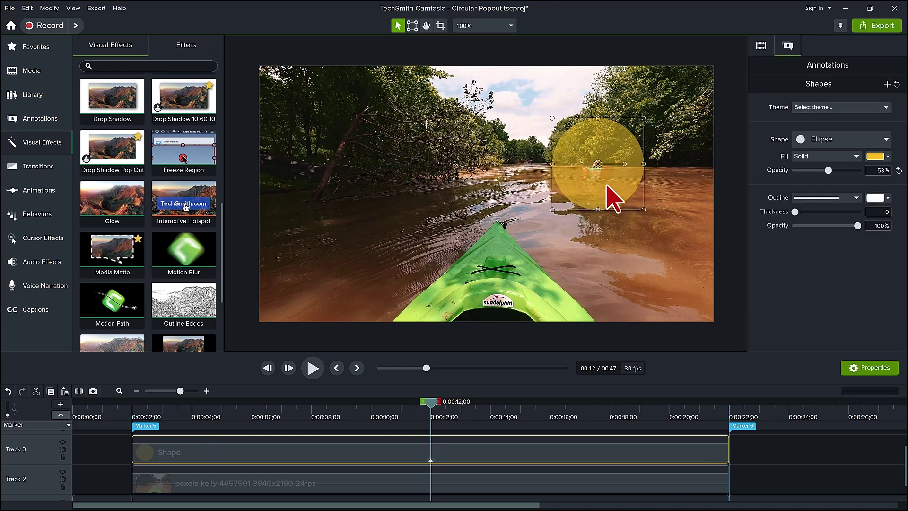
pyautogui.moveTo(828, 170); pyautogui.dragTo(867, 174)
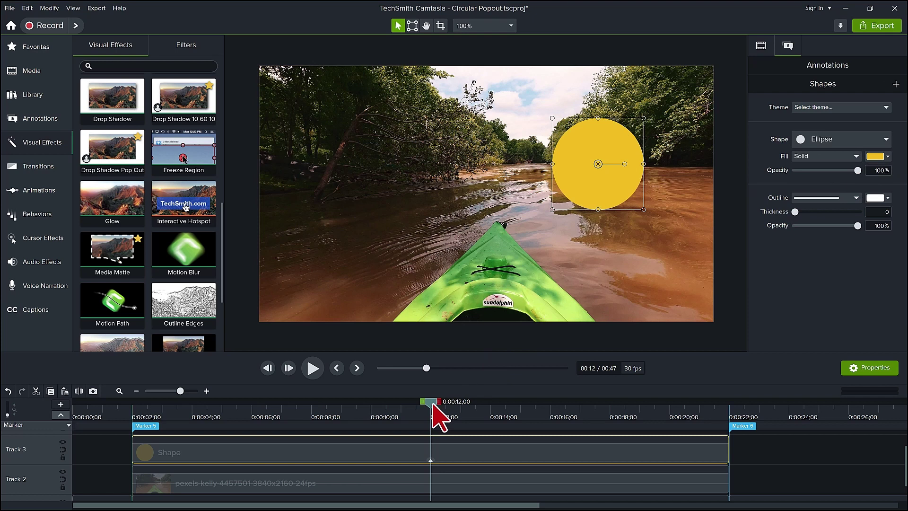
pyautogui.moveTo(116, 253); pyautogui.dragTo(253, 454)
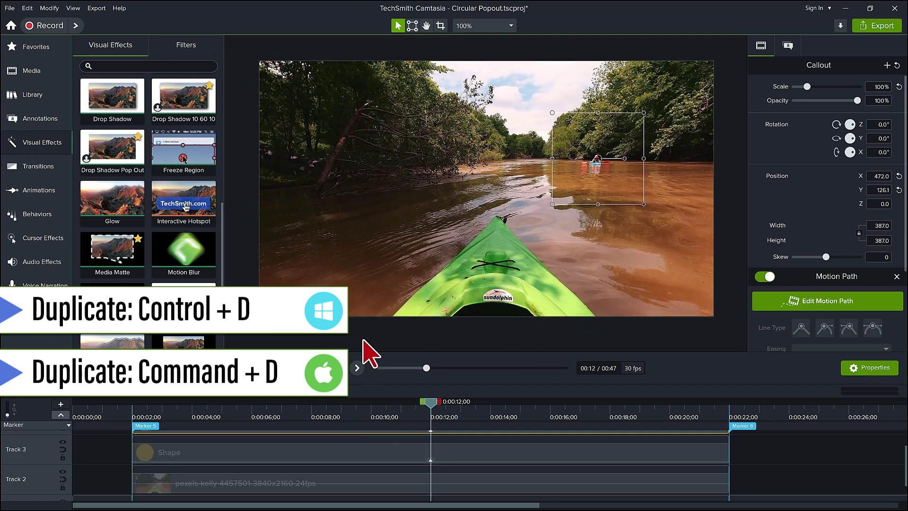
pyautogui.hotkey('ctrl', 'd')
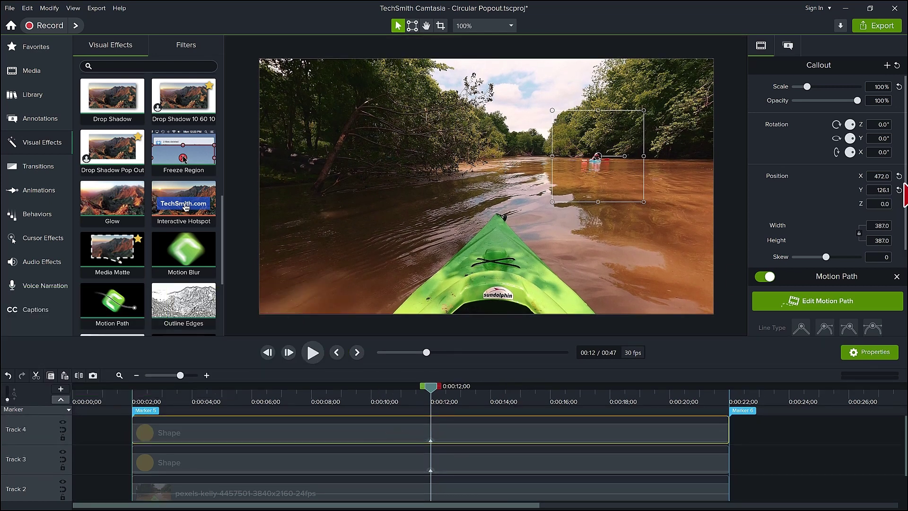
# - Remove the Media Matte from the top circle and set its fill opacity to 0%
pyautogui.scroll(-3, 903, 195)
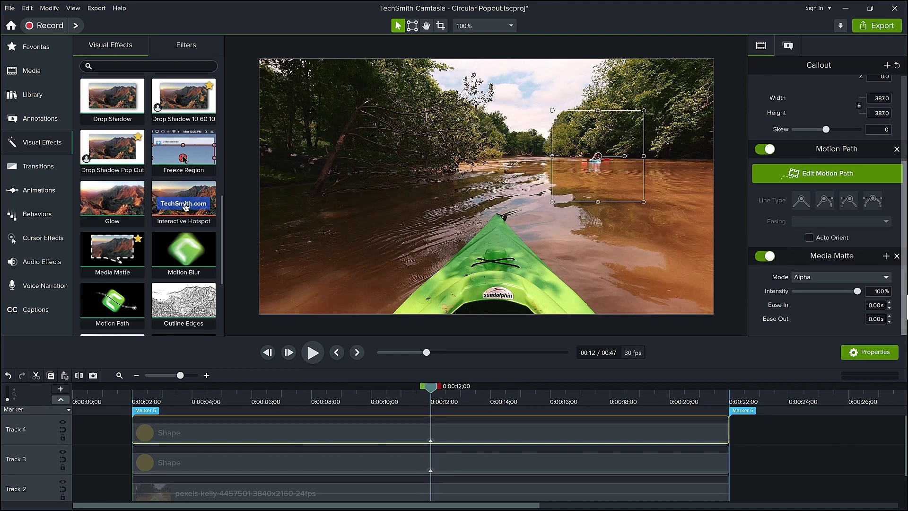
pyautogui.click(897, 256)
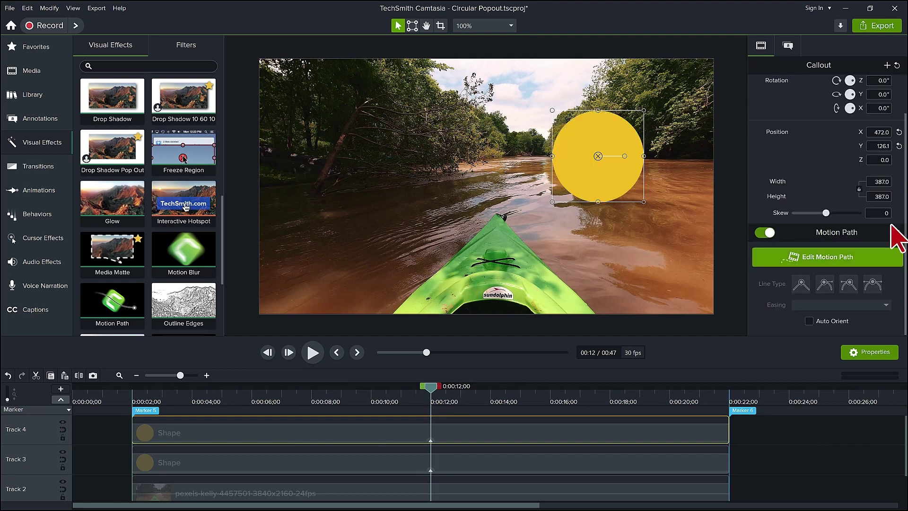
pyautogui.click(792, 41)
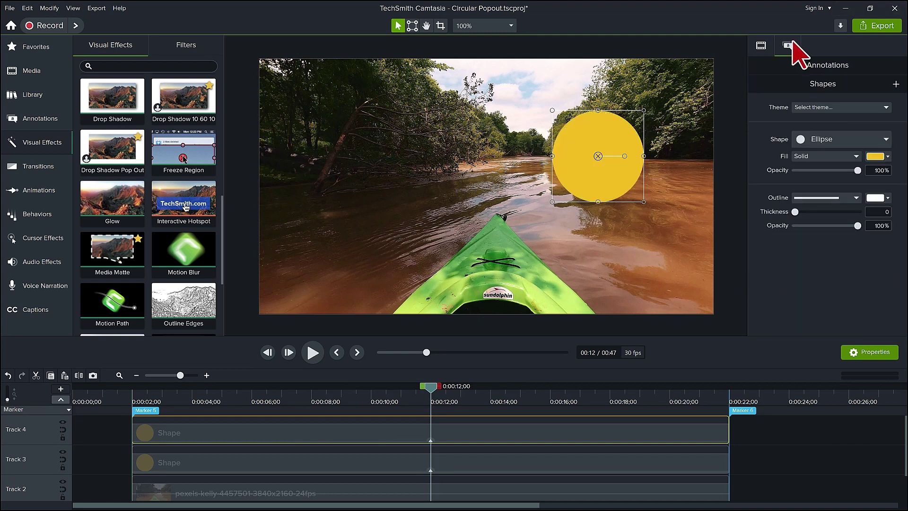
pyautogui.click(878, 171)
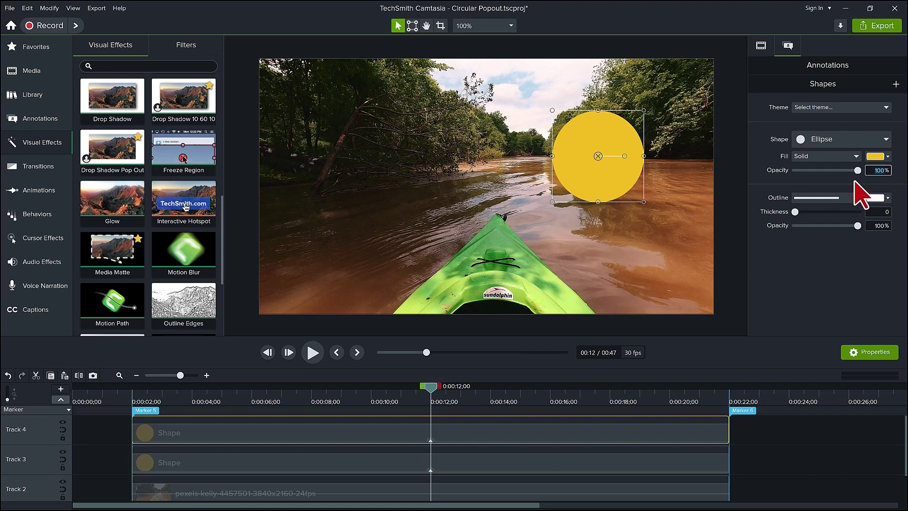
pyautogui.write('0')
pyautogui.press('Return')
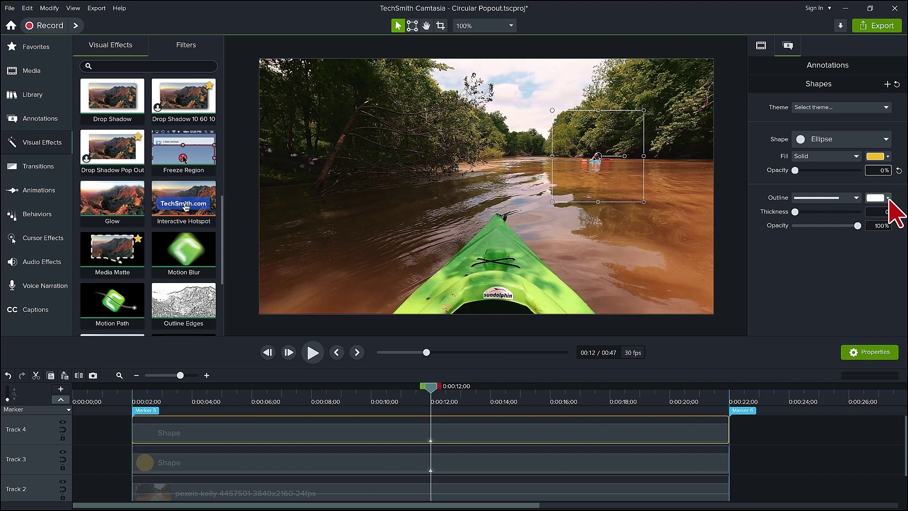
# - Give the ring an orange outline with thickness 15
pyautogui.click(887, 199)
pyautogui.click(885, 208)
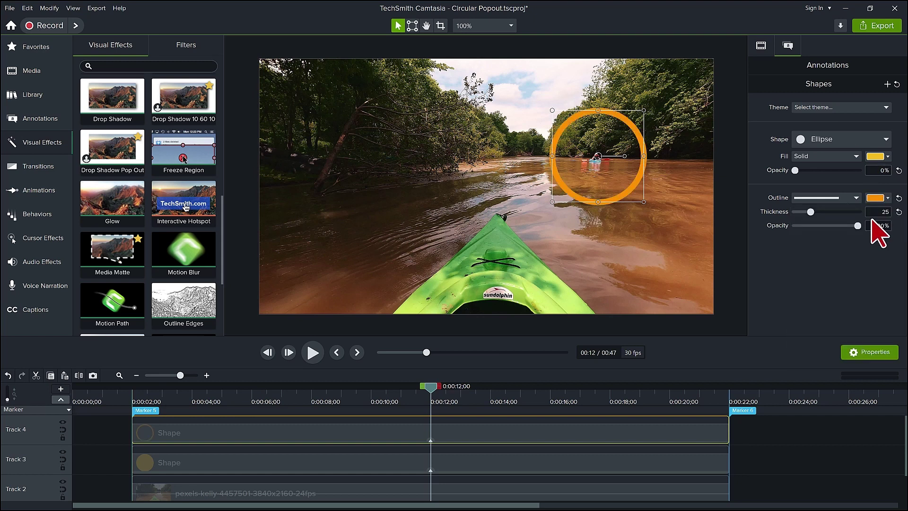
pyautogui.doubleClick(882, 212)
pyautogui.write('15')
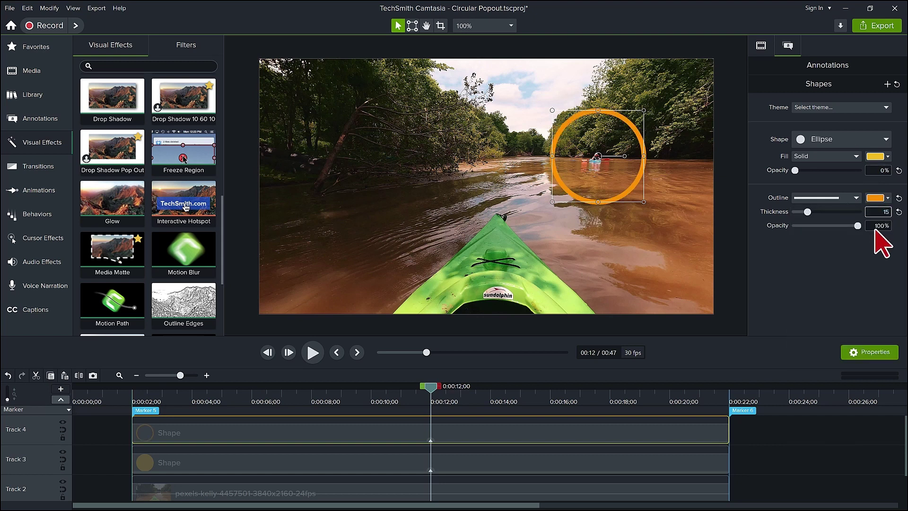
pyautogui.press('Return')
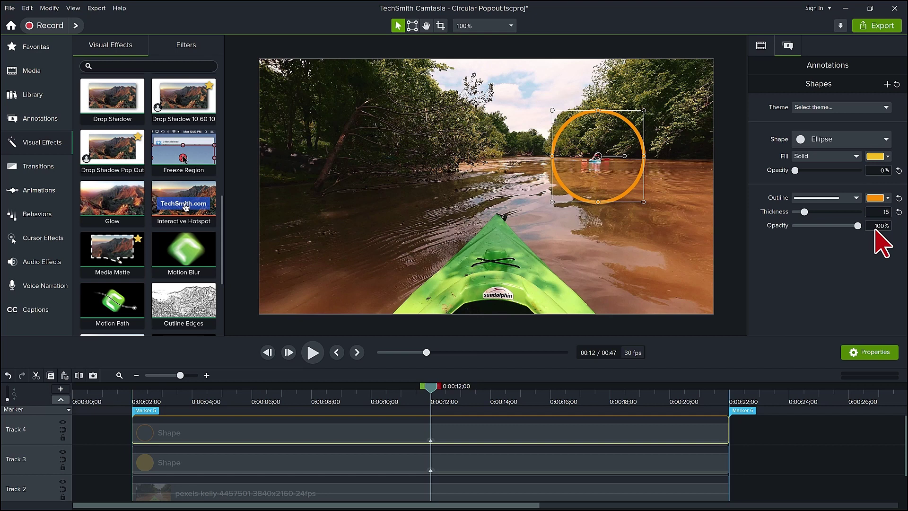
pyautogui.click(757, 430)
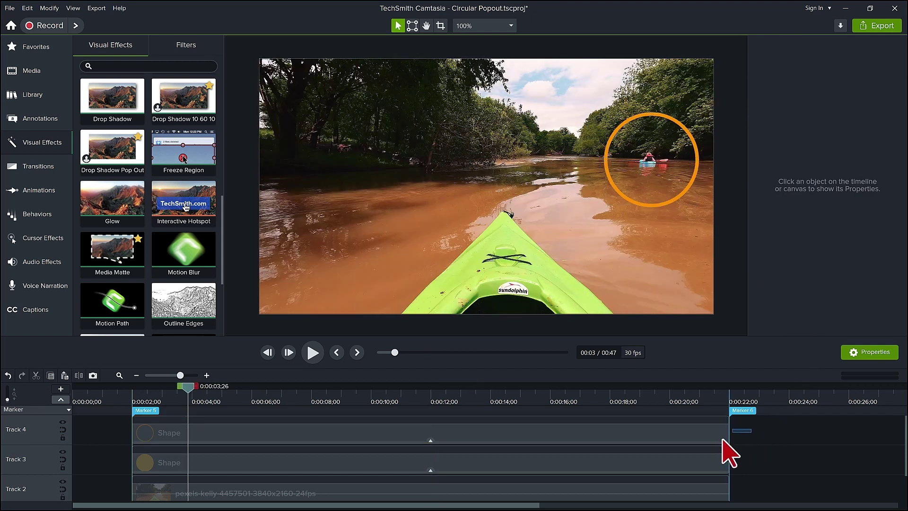
# - Group both shapes and the river clip with Ctrl+G
pyautogui.moveTo(723, 440)
pyautogui.mouseDown()
pyautogui.moveTo(704, 465)
pyautogui.moveTo(704, 487)
pyautogui.mouseUp()
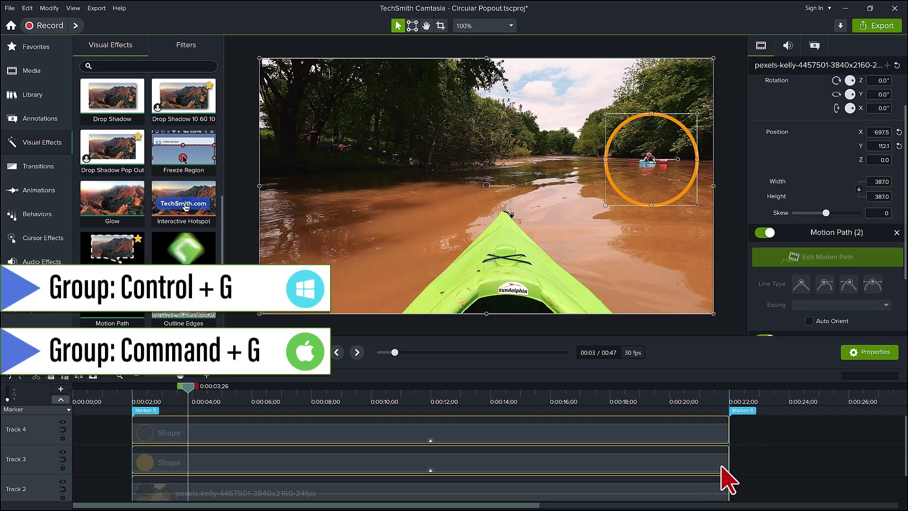
pyautogui.hotkey('ctrl', 'g')
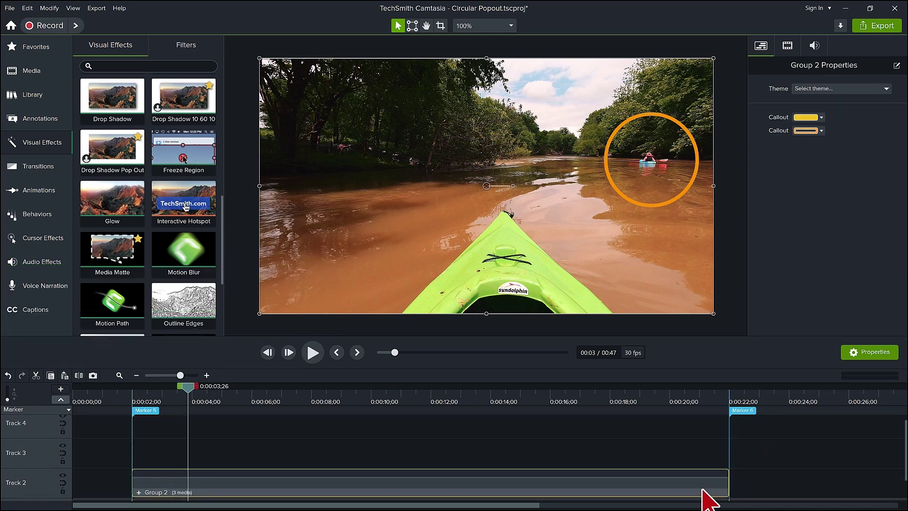
pyautogui.click(141, 410)
pyautogui.click(419, 415)
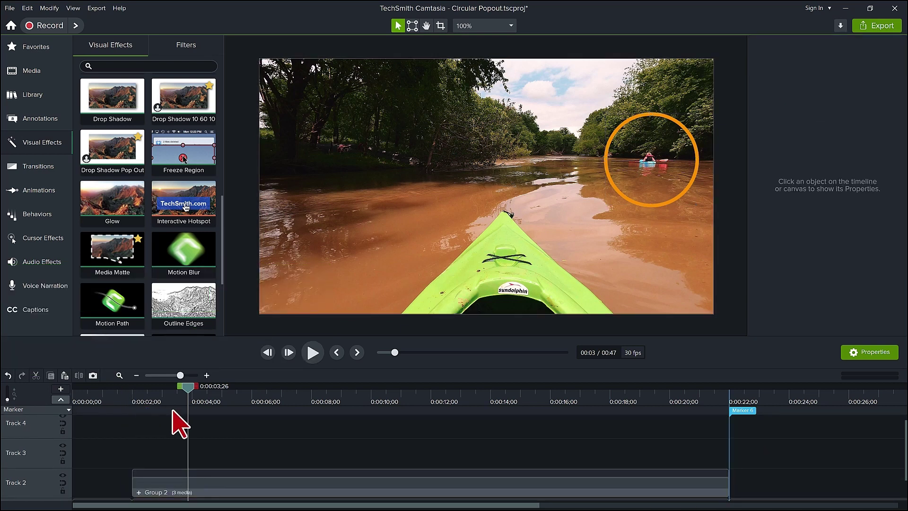
# - Rename the group to 'Kayaker Pop Out'
pyautogui.rightClick(150, 494)
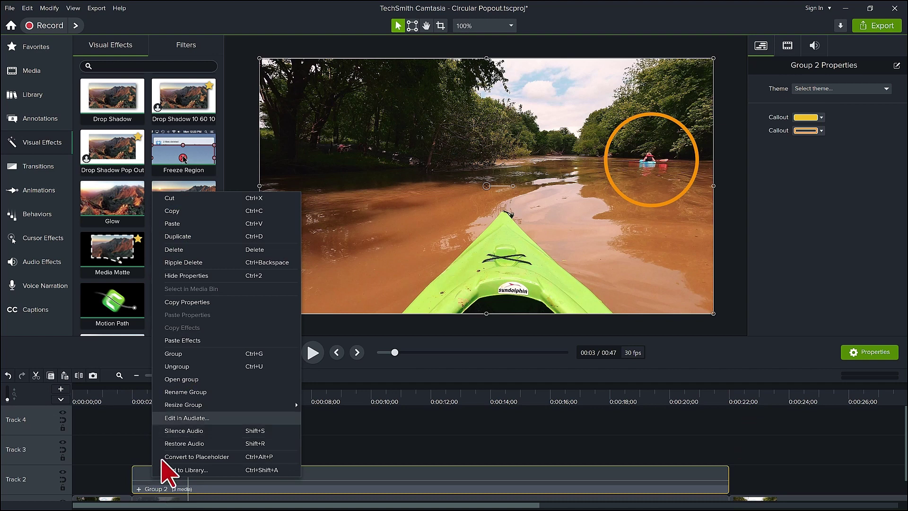
pyautogui.click(194, 395)
pyautogui.write('Kaya')
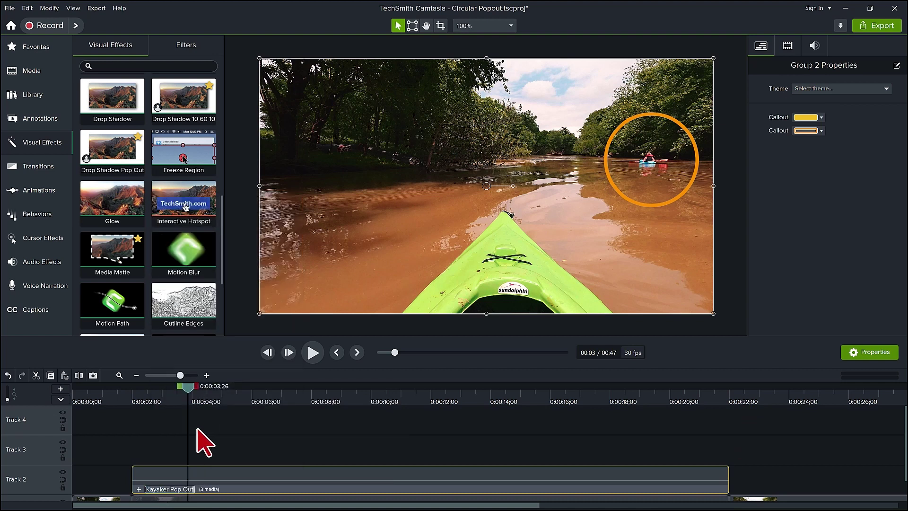
pyautogui.write('ker Pop Out')
pyautogui.press('Return')
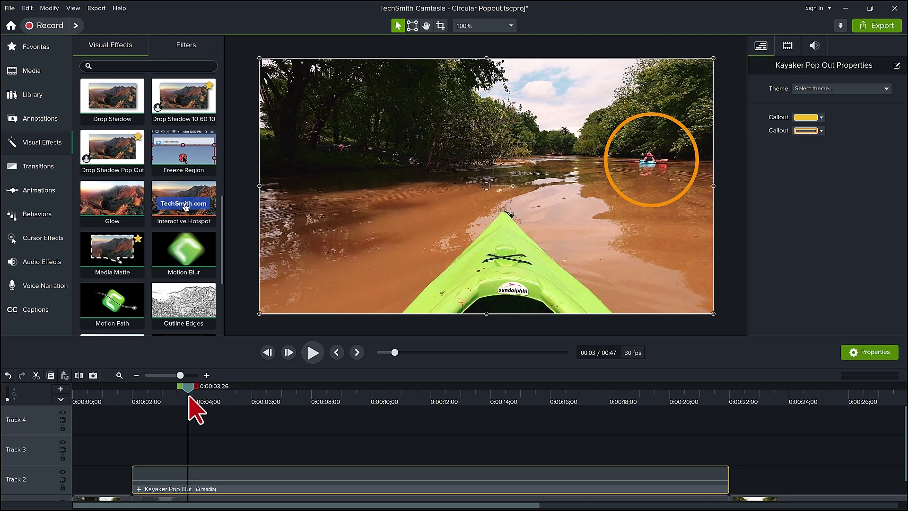
pyautogui.moveTo(187, 387); pyautogui.dragTo(718, 389)
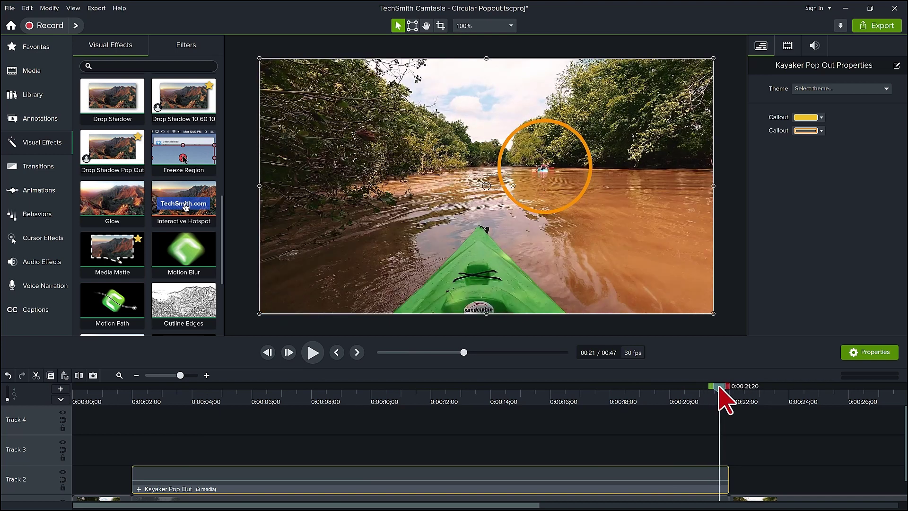
# - At about 0:21, crop the group's left, bottom and top edges in around the orange ring
pyautogui.moveTo(718, 388); pyautogui.dragTo(721, 389)
pyautogui.press('c')
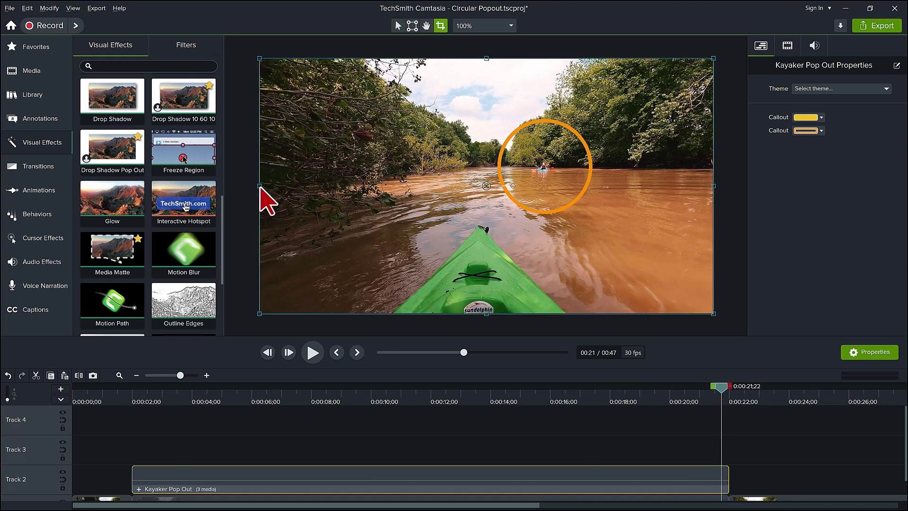
pyautogui.moveTo(287, 189); pyautogui.dragTo(489, 184)
pyautogui.moveTo(597, 314); pyautogui.dragTo(593, 214)
pyautogui.moveTo(599, 58); pyautogui.dragTo(603, 104)
pyautogui.press('Escape')
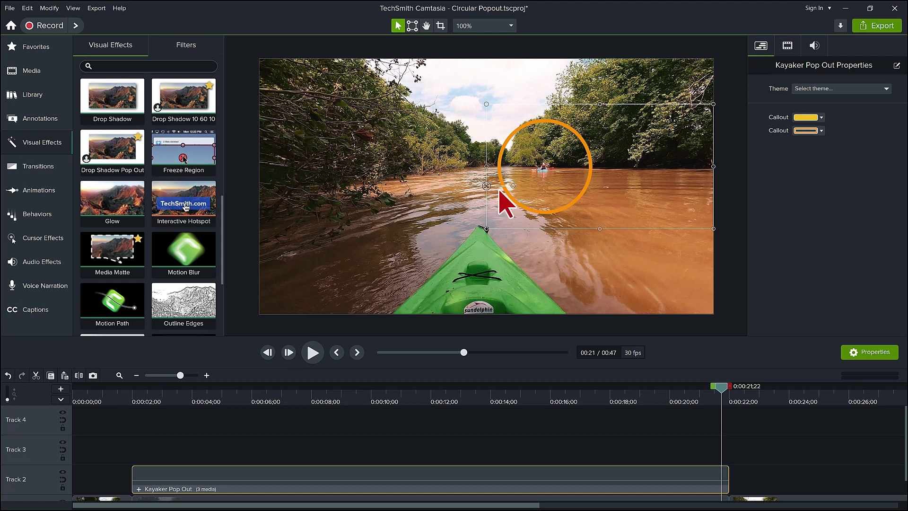
# - Inside the group, set the orange ring's outline opacity to 0
pyautogui.click(138, 488)
pyautogui.click(241, 434)
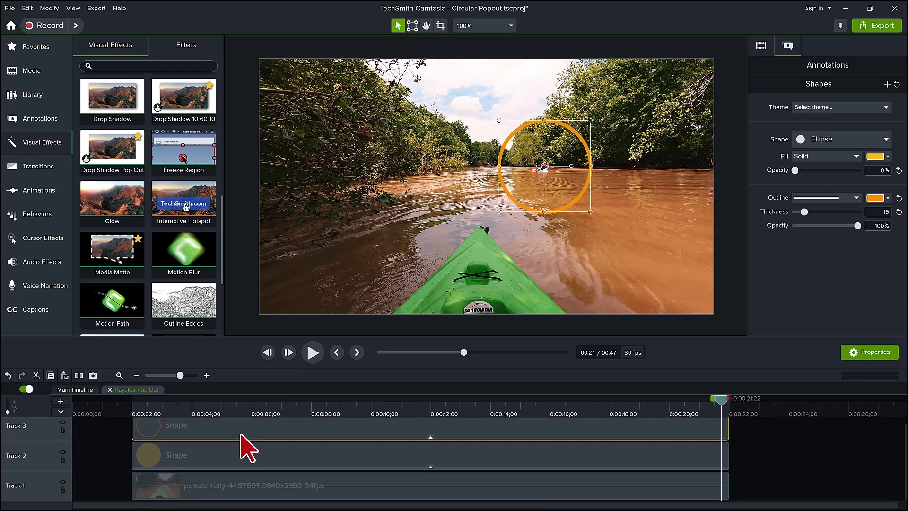
pyautogui.click(875, 226)
pyautogui.write('0')
pyautogui.press('Return')
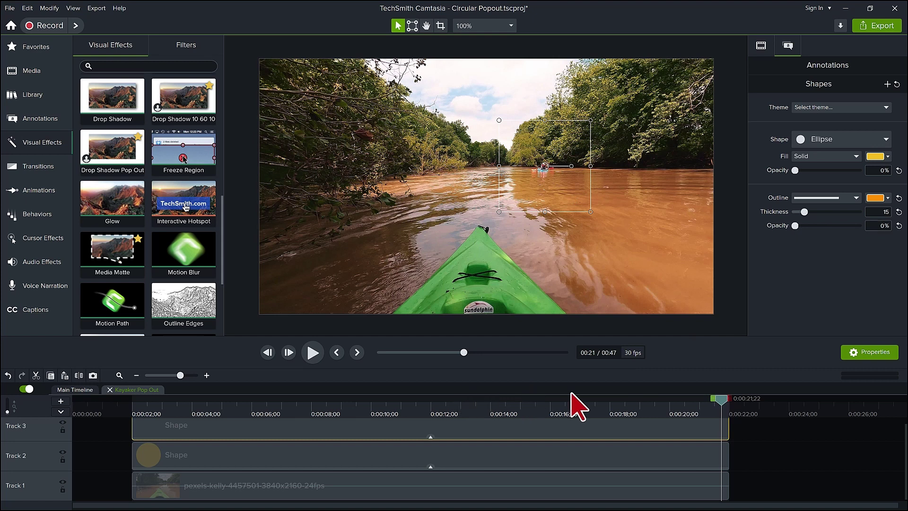
# - Add start and end animations to the ring, stretch the end one, and set outline opacity to 100
pyautogui.moveTo(722, 401); pyautogui.dragTo(137, 430)
pyautogui.press('a')
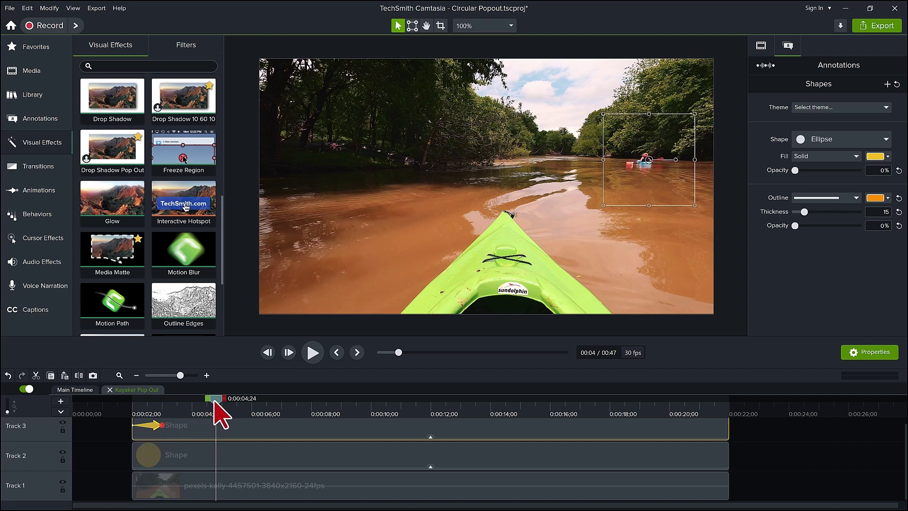
pyautogui.moveTo(232, 412); pyautogui.dragTo(669, 405)
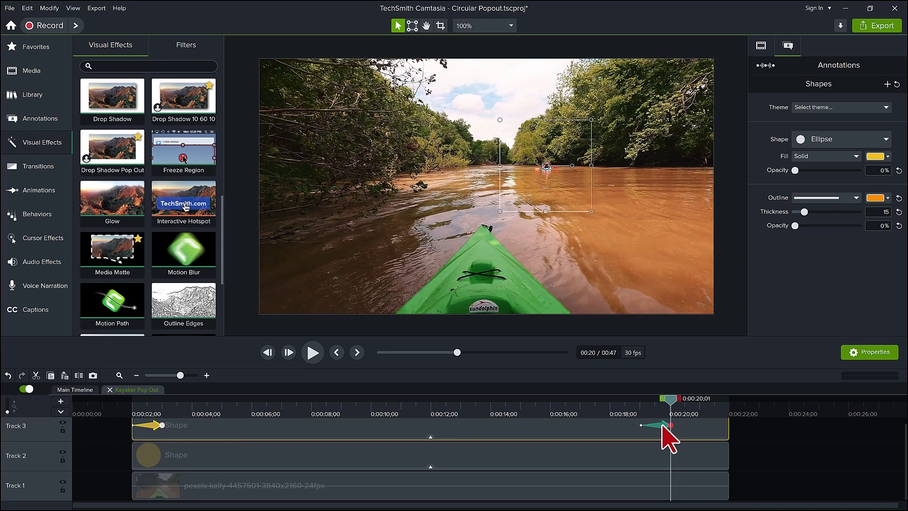
pyautogui.moveTo(663, 423); pyautogui.dragTo(719, 425)
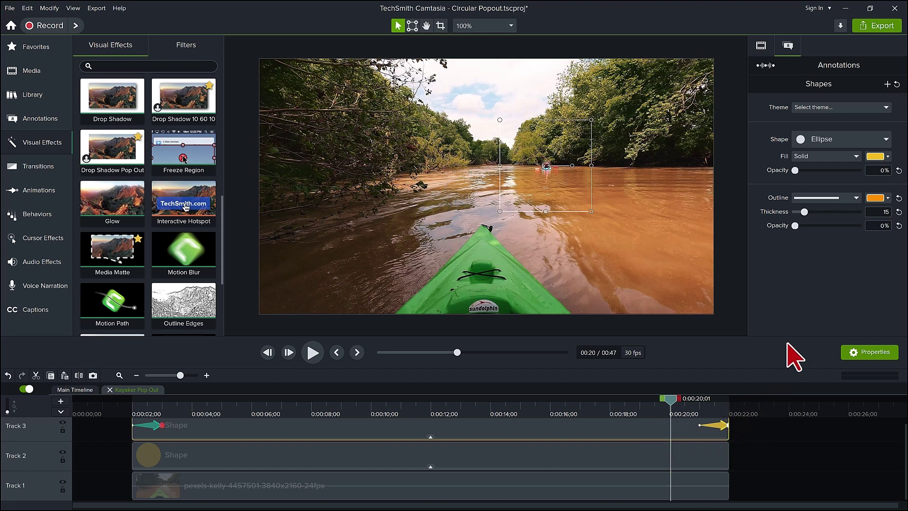
pyautogui.click(880, 225)
pyautogui.write('100')
pyautogui.press('Return')
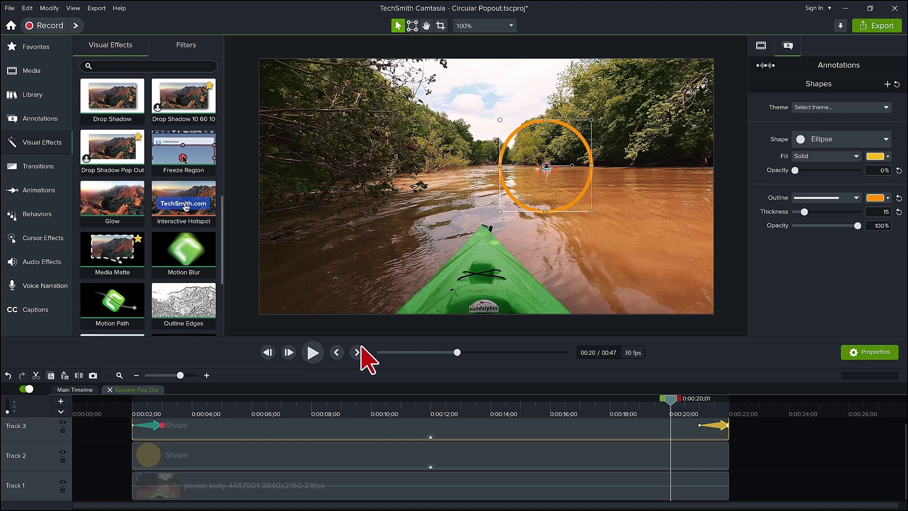
# - On the main timeline at about 0:20, scale the pop-out group up to roughly 141%
pyautogui.click(77, 389)
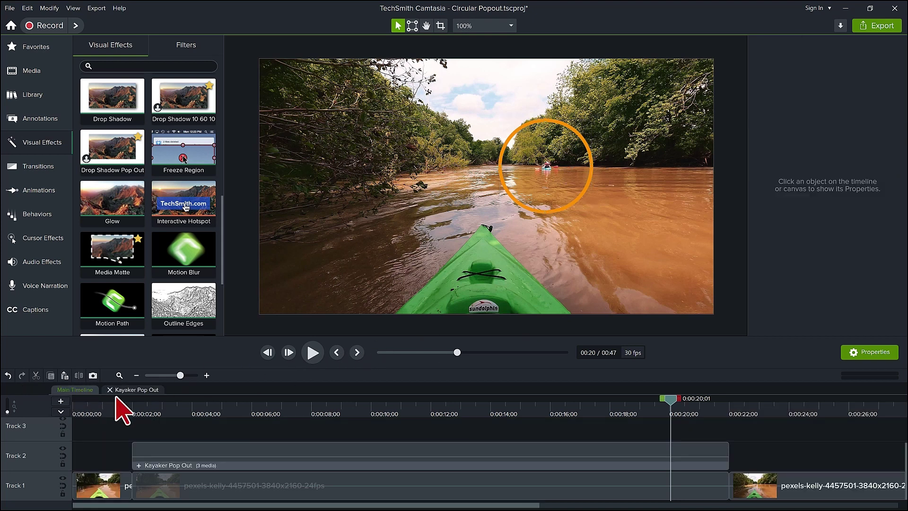
pyautogui.click(175, 405)
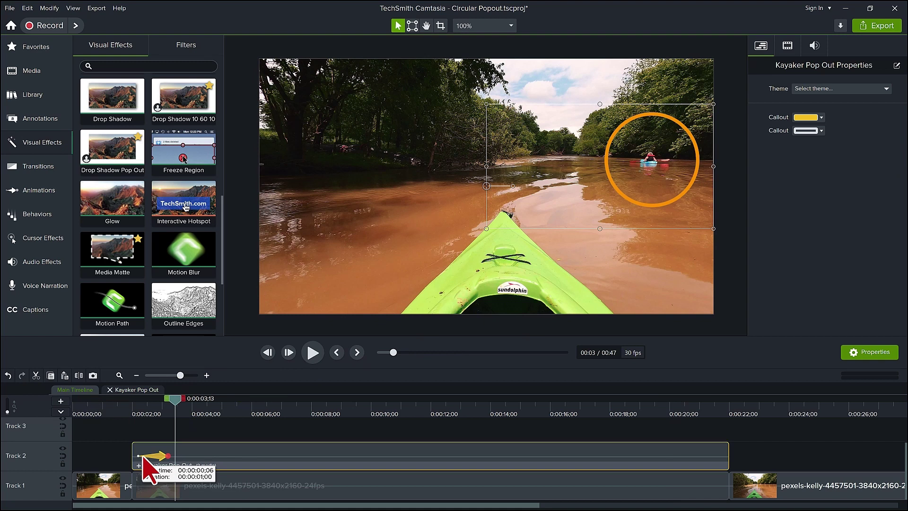
pyautogui.click(687, 407)
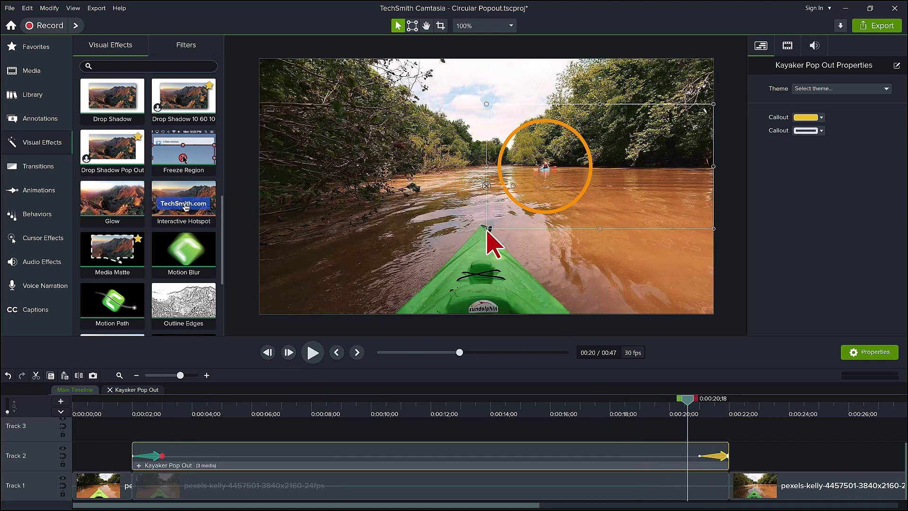
pyautogui.moveTo(487, 229); pyautogui.dragTo(472, 257)
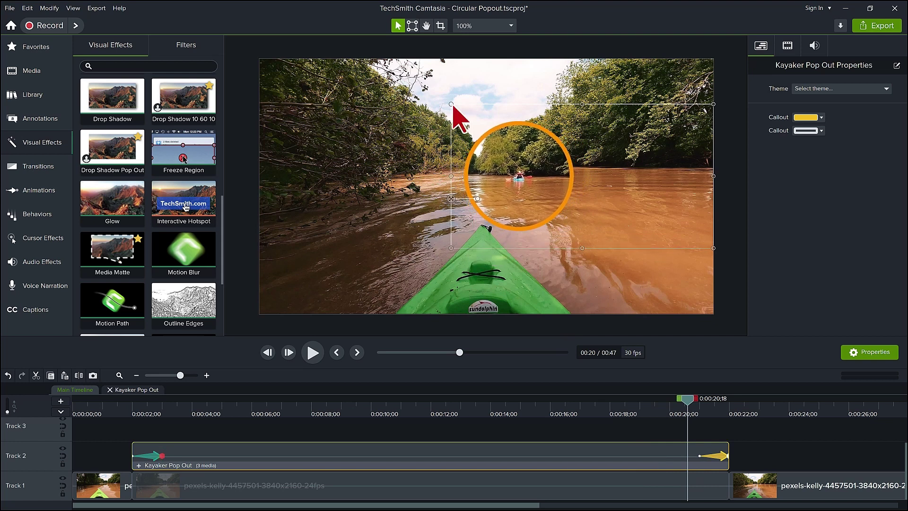
pyautogui.moveTo(452, 105); pyautogui.dragTo(439, 85)
pyautogui.moveTo(412, 248); pyautogui.dragTo(434, 233)
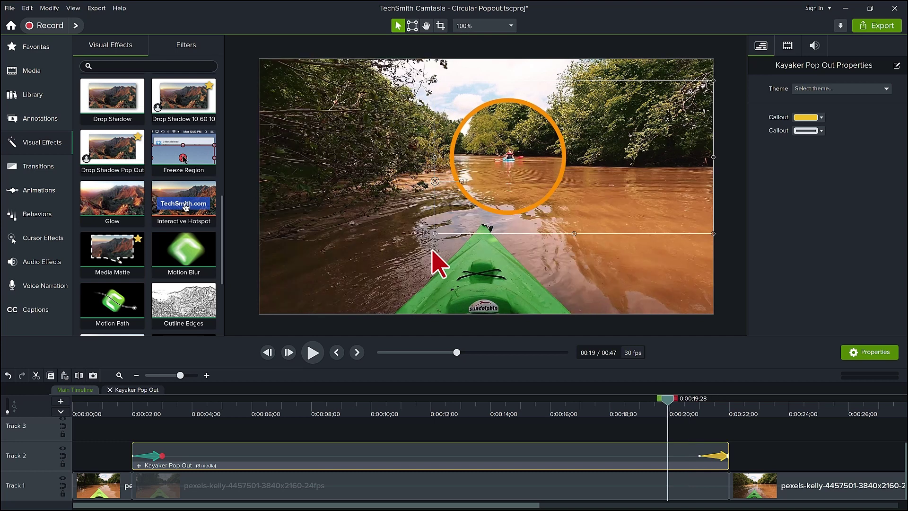
pyautogui.click(139, 403)
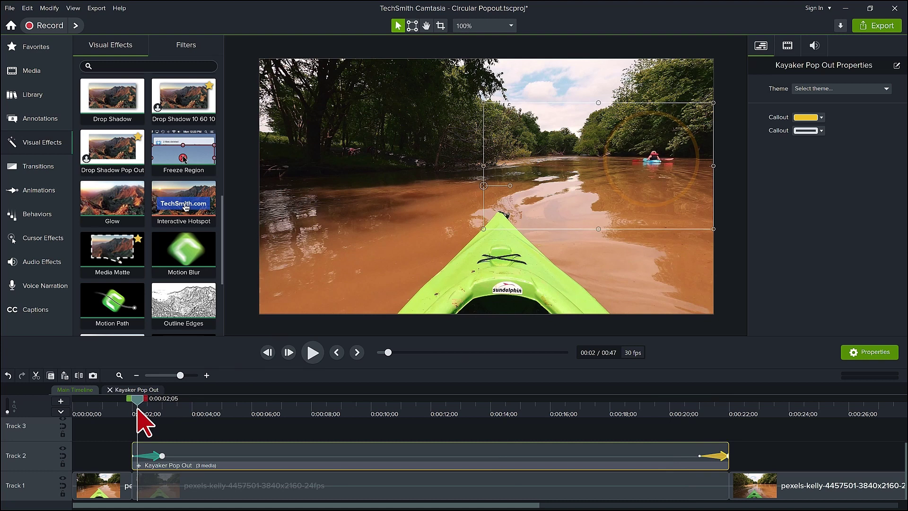
# - Set the playhead at exactly 0:00:02;00 to preview the pop-out
pyautogui.moveTo(137, 411); pyautogui.dragTo(131, 411)
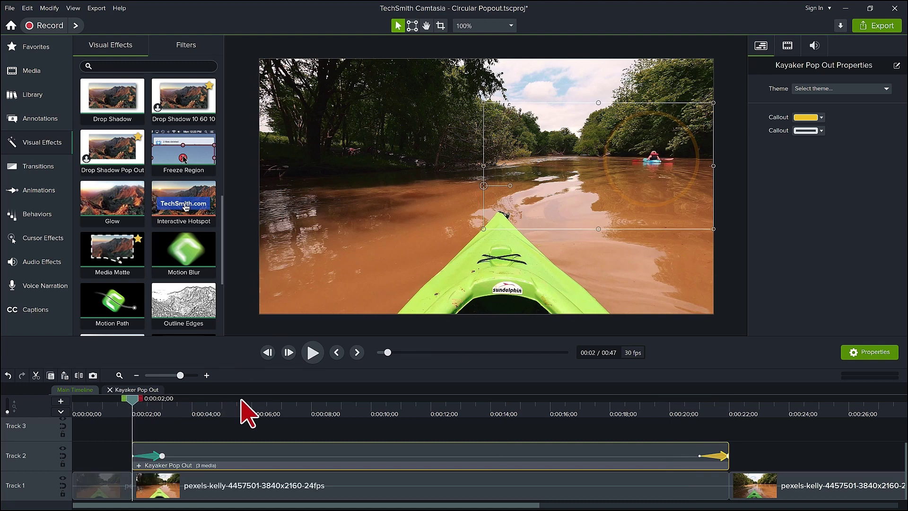